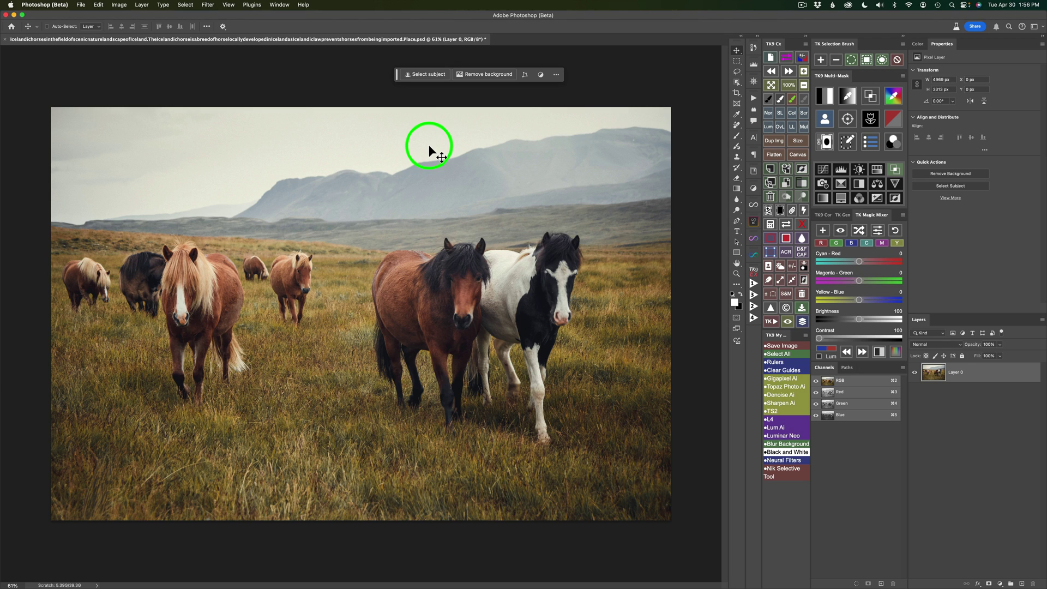
# Step: Review the tools grouped with the Brush tool and find the Adjustment Brush Tool in the toolbar customization list, without changing the list
pyautogui.click(848, 5)
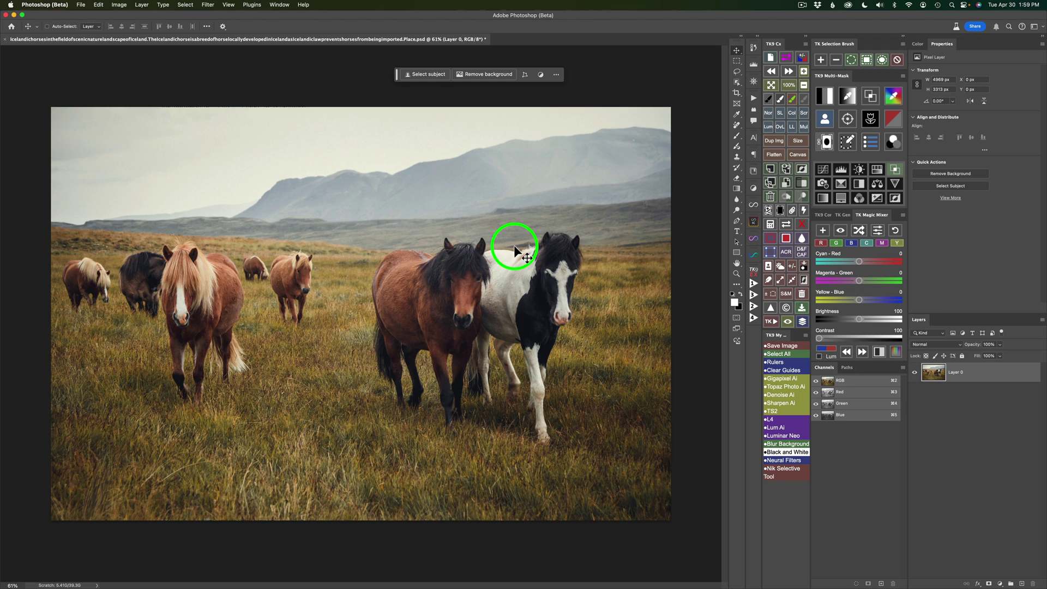
pyautogui.click(738, 140)
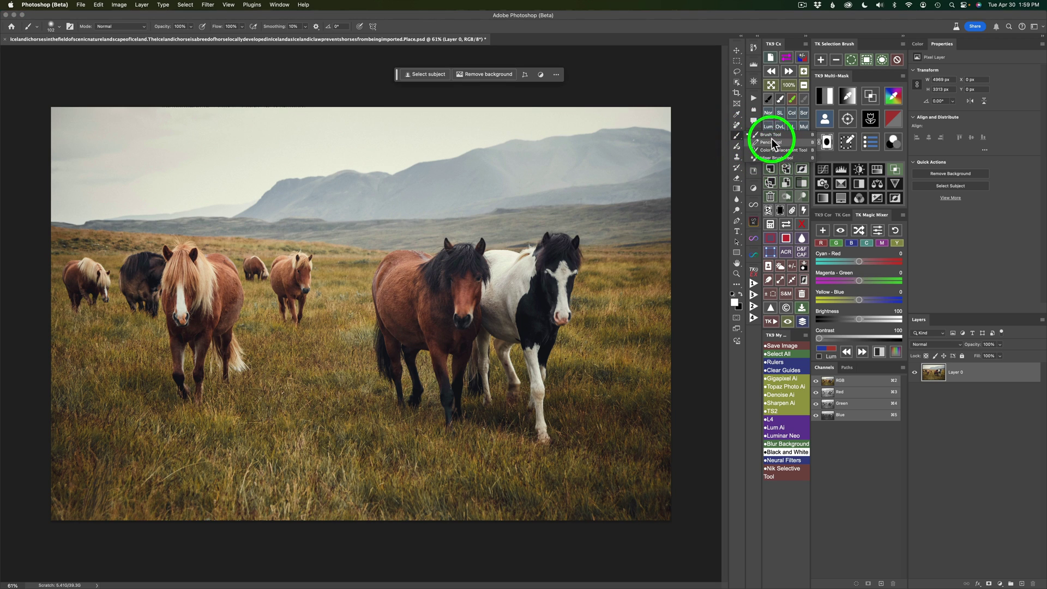
pyautogui.click(728, 137)
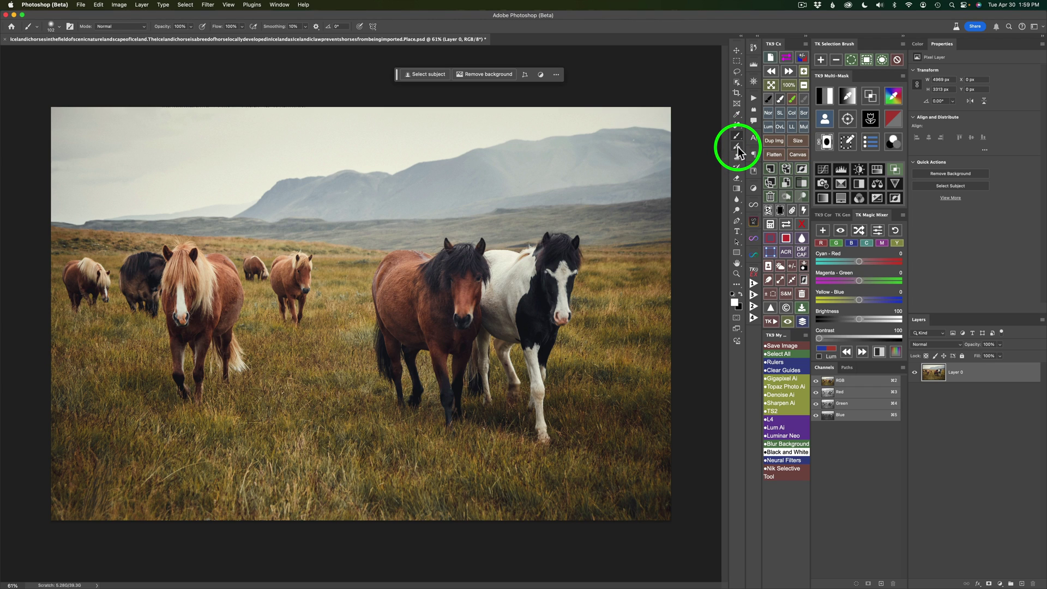
pyautogui.click(738, 283)
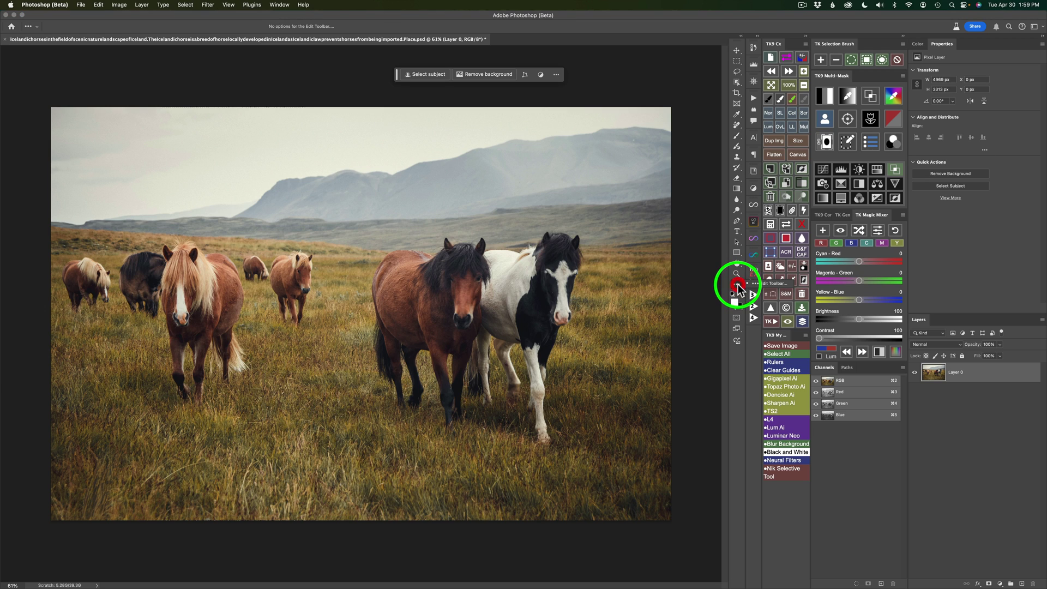
pyautogui.click(767, 282)
pyautogui.scroll(-3, 431, 300)
pyautogui.scroll(-5, 432, 301)
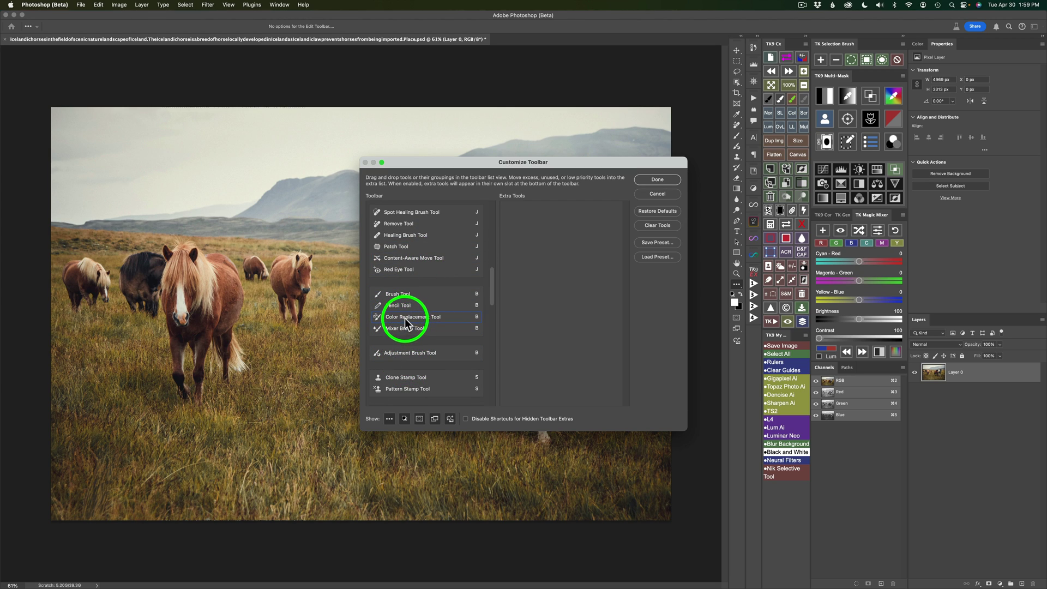
pyautogui.click(650, 194)
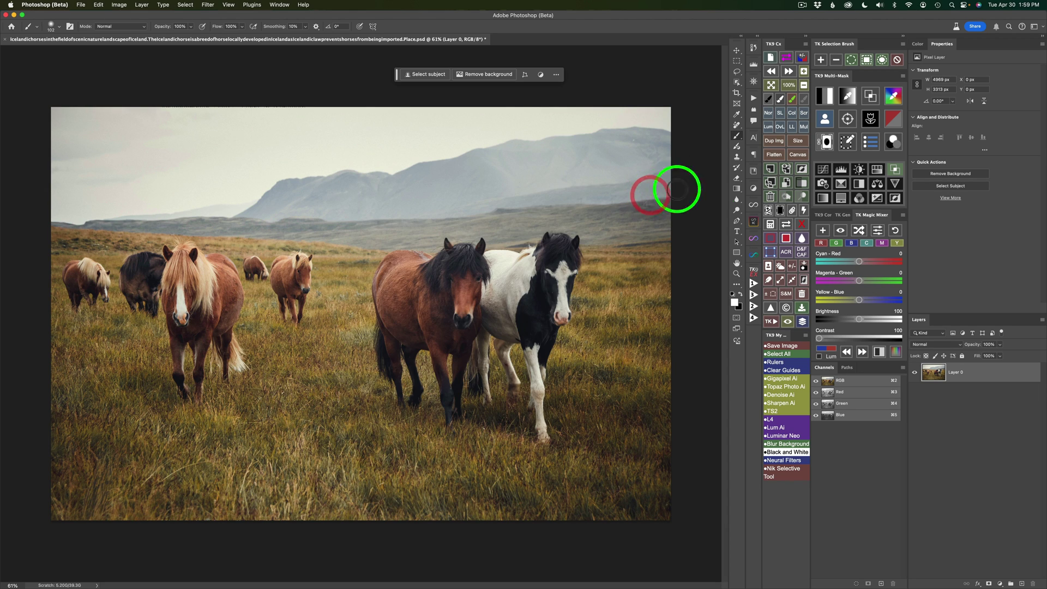
# Step: Activate the Adjustment Brush tool and look through its adjustment types and brush size and hardness settings
pyautogui.rightClick(738, 141)
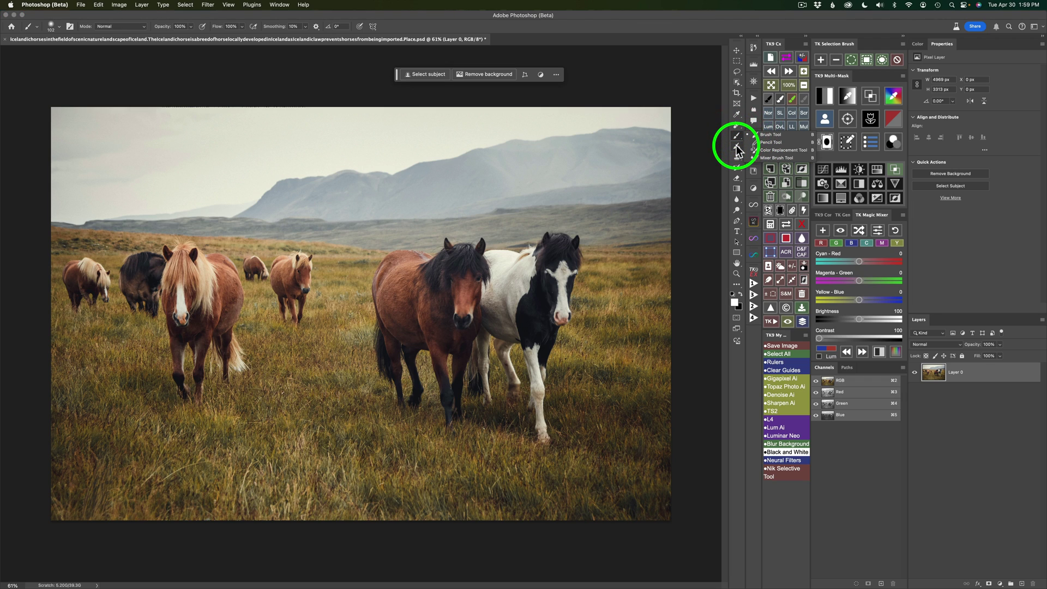
pyautogui.click(739, 149)
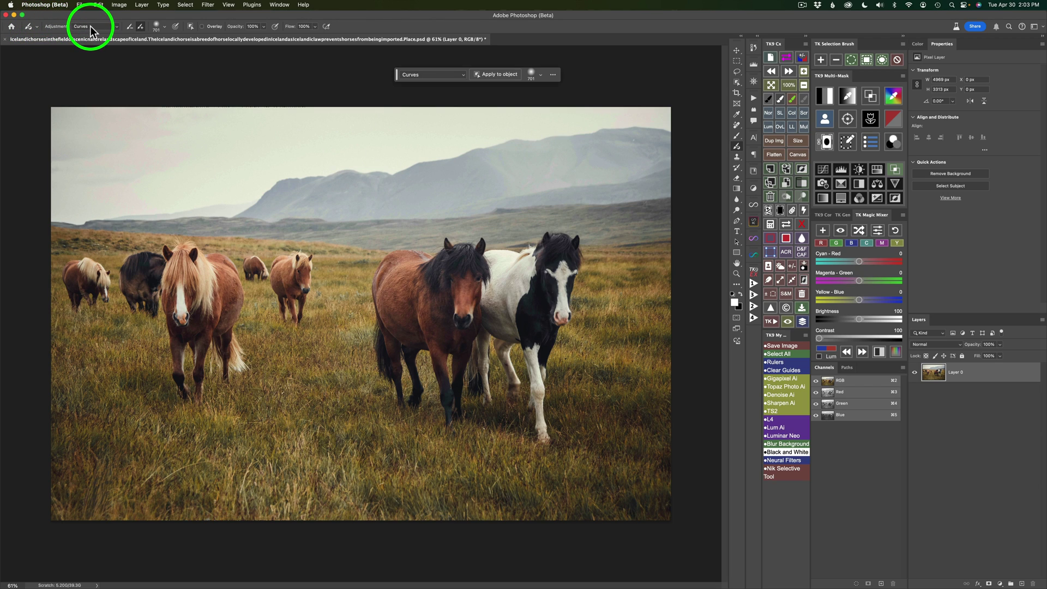
pyautogui.click(118, 27)
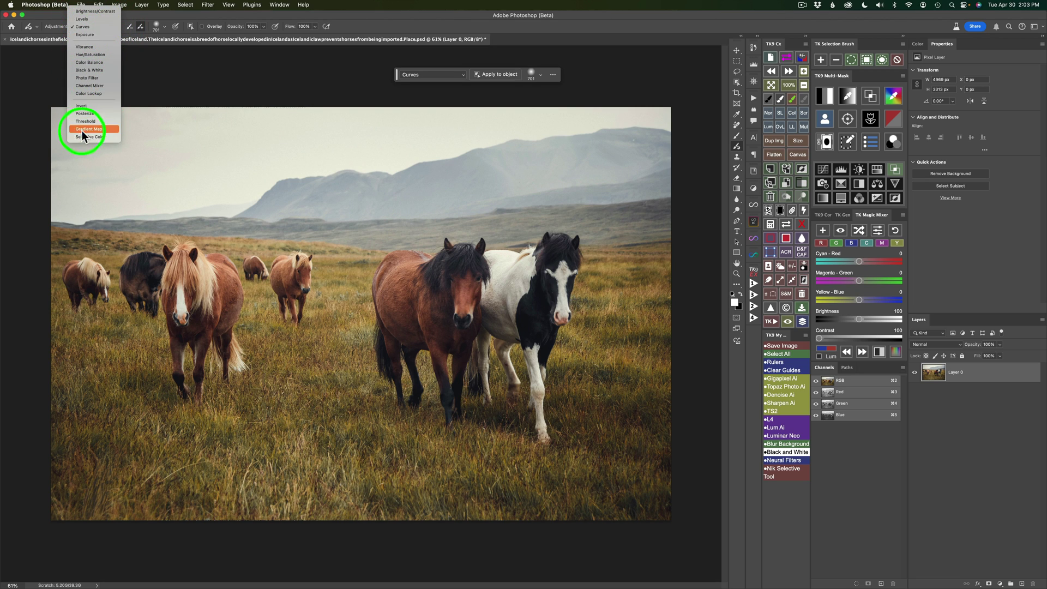
pyautogui.click(158, 67)
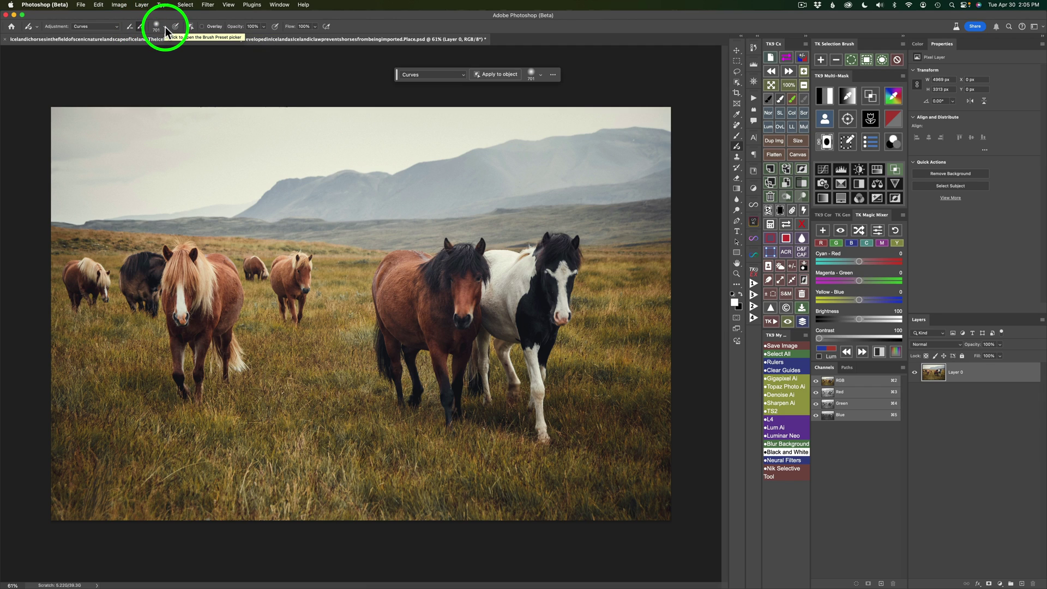
pyautogui.click(165, 27)
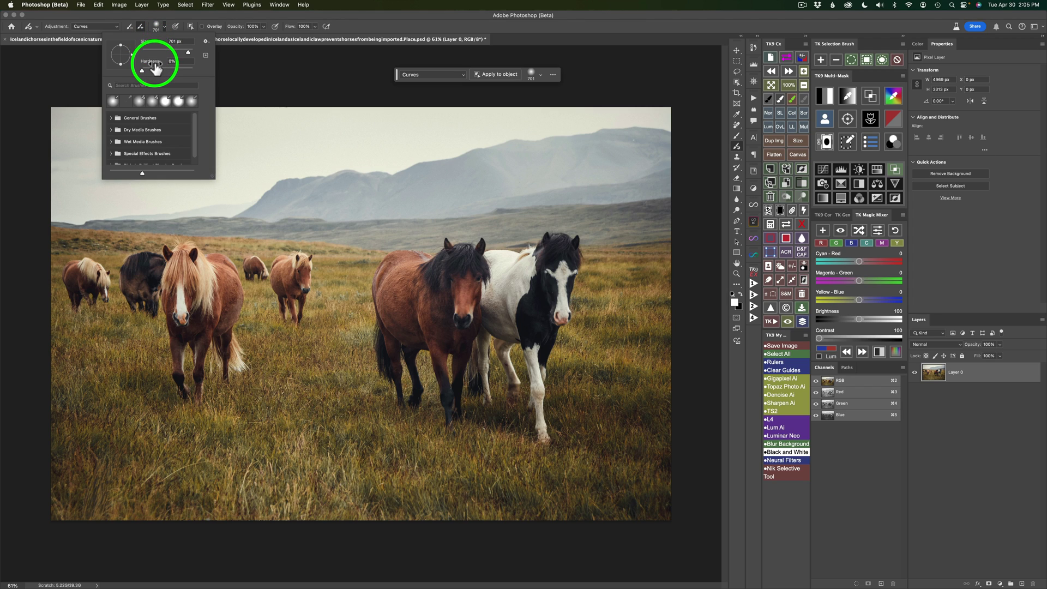
pyautogui.click(243, 76)
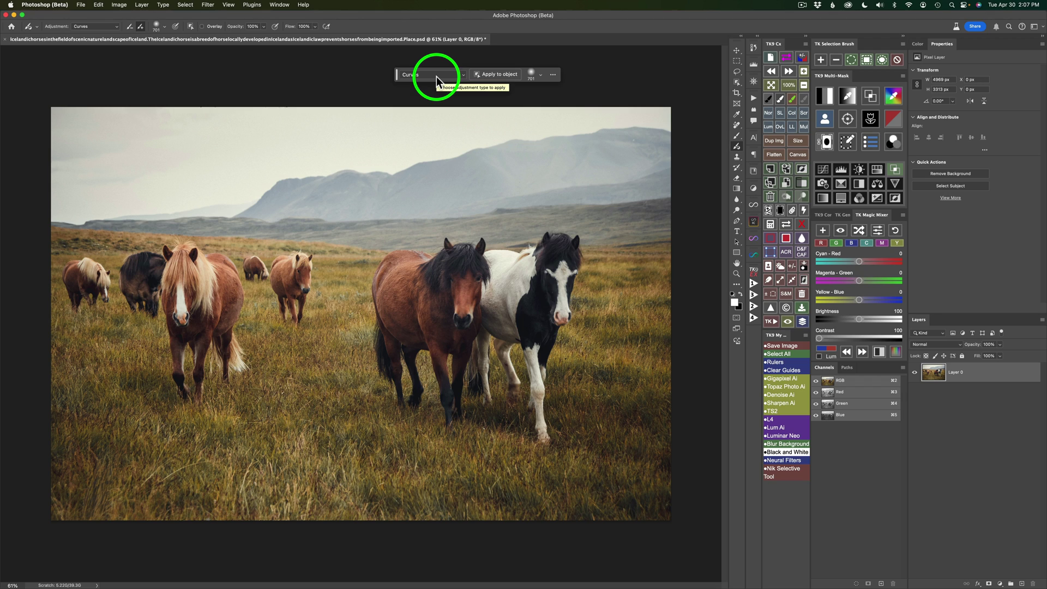
# Step: Reposition the contextual task bar in the empty area above the photo and check its visibility and pinning options
pyautogui.moveTo(397, 78); pyautogui.dragTo(437, 73)
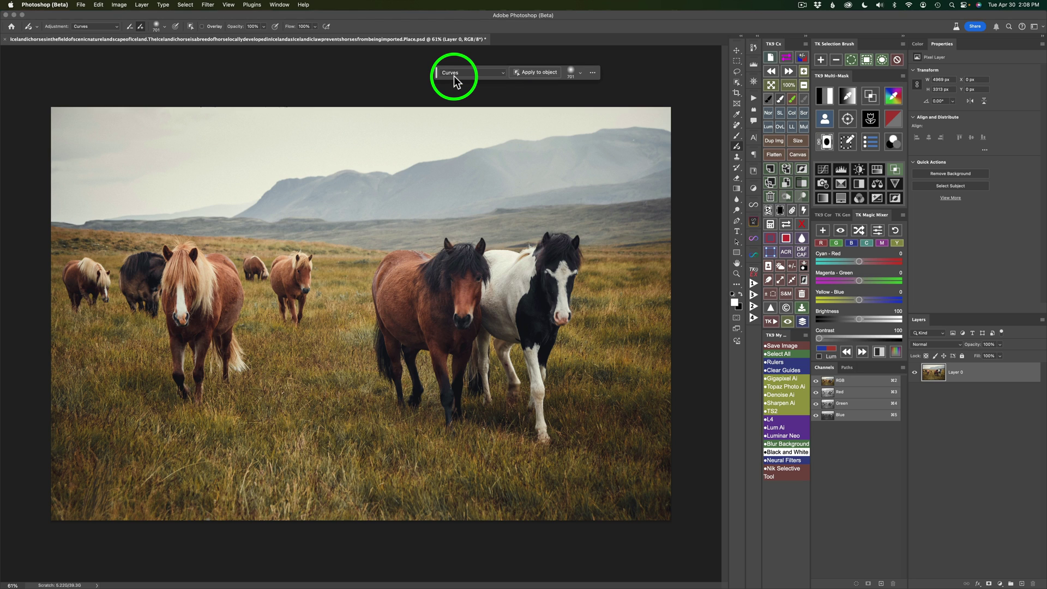
pyautogui.click(280, 7)
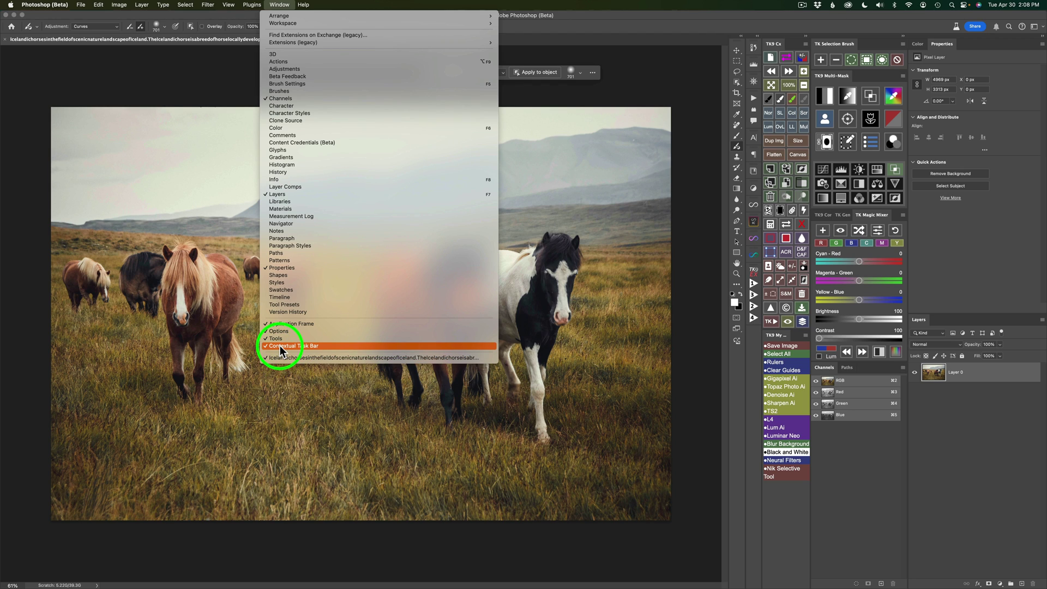
pyautogui.click(586, 27)
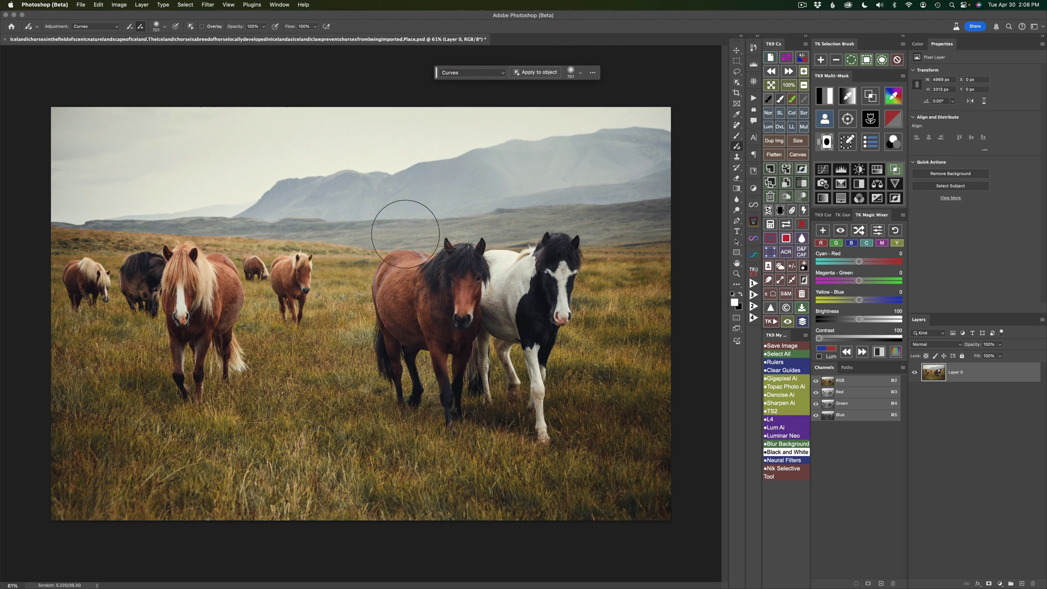
pyautogui.click(441, 79)
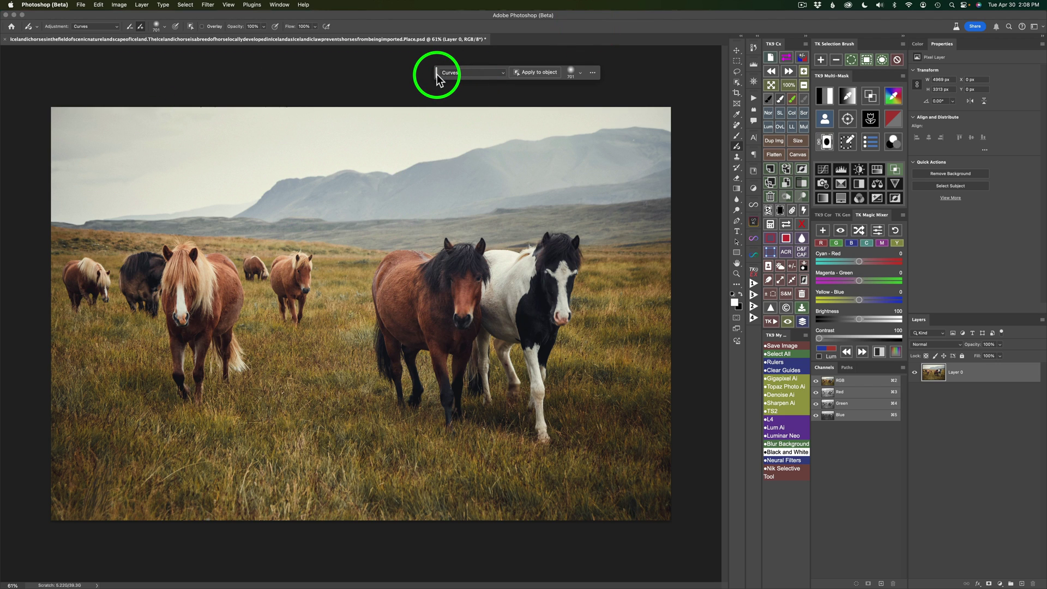
pyautogui.moveTo(436, 75); pyautogui.dragTo(407, 81)
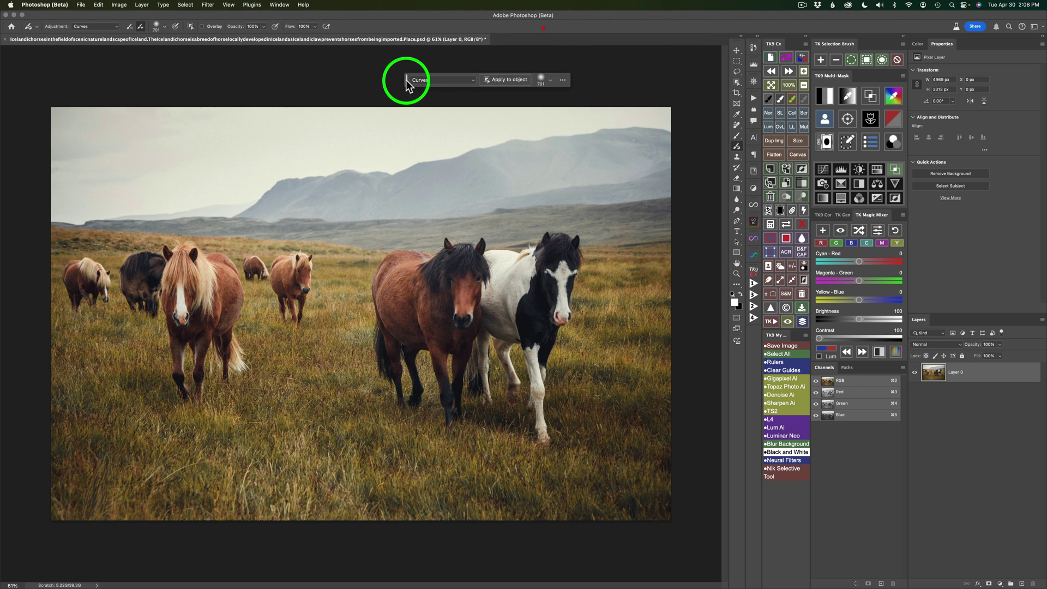
pyautogui.click(564, 80)
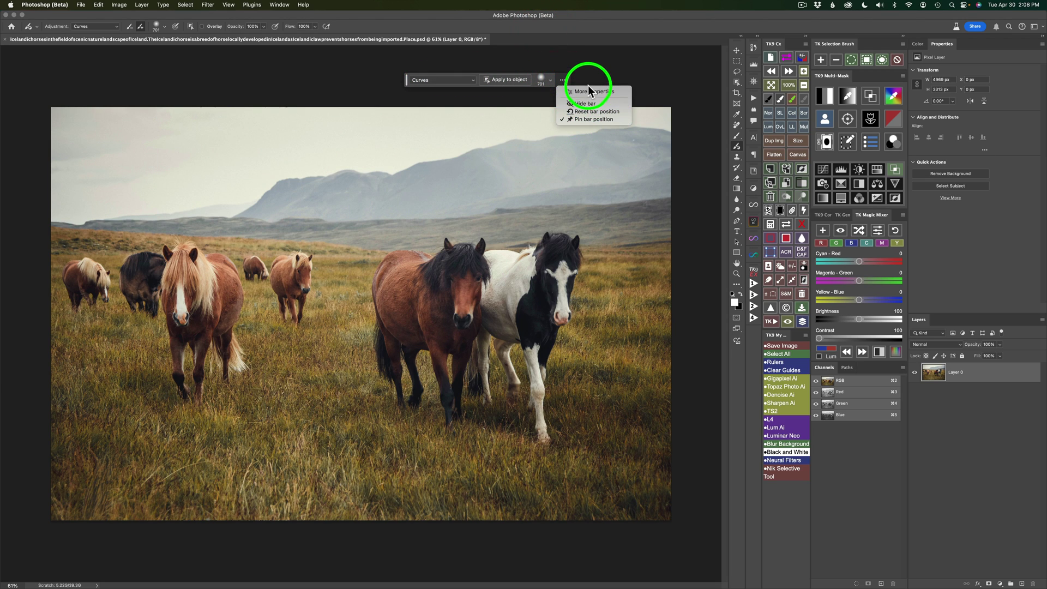
pyautogui.click(597, 68)
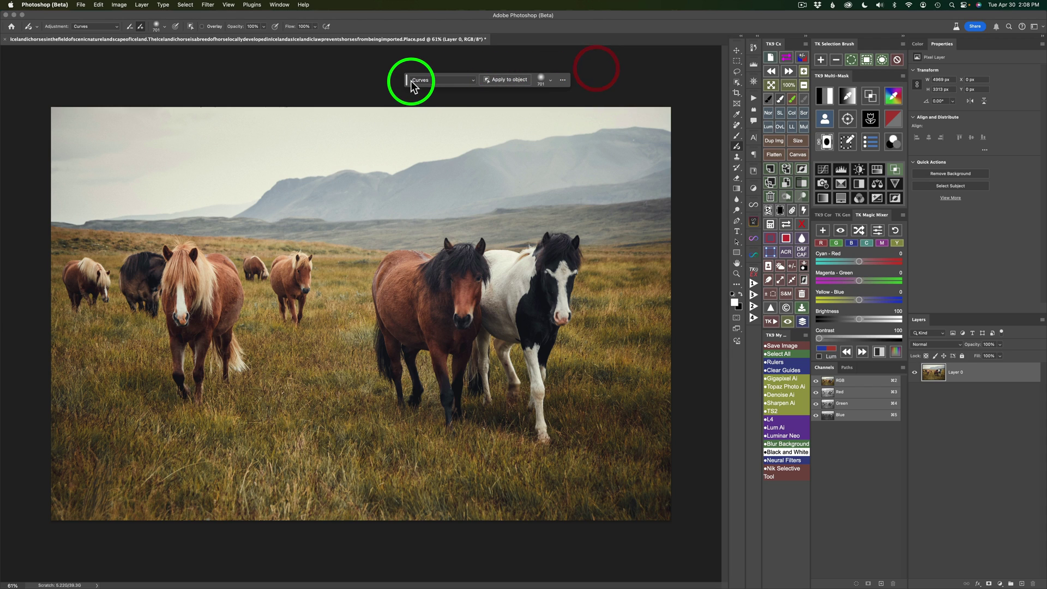
pyautogui.moveTo(406, 81); pyautogui.dragTo(441, 77)
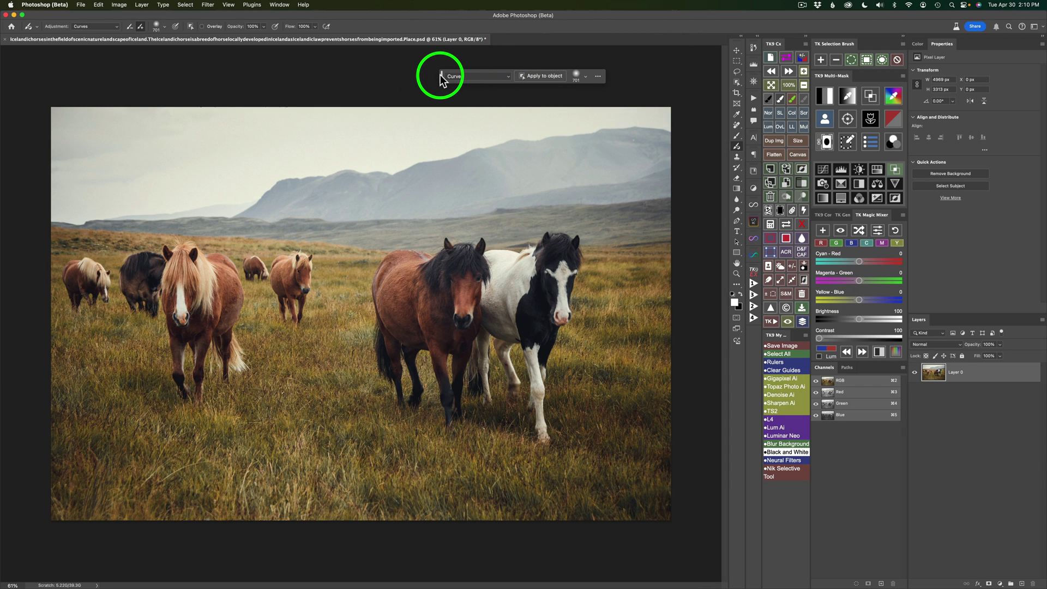
pyautogui.moveTo(442, 74)
pyautogui.mouseDown()
pyautogui.moveTo(479, 67)
pyautogui.moveTo(458, 78)
pyautogui.moveTo(479, 77)
pyautogui.moveTo(427, 74)
pyautogui.mouseUp()
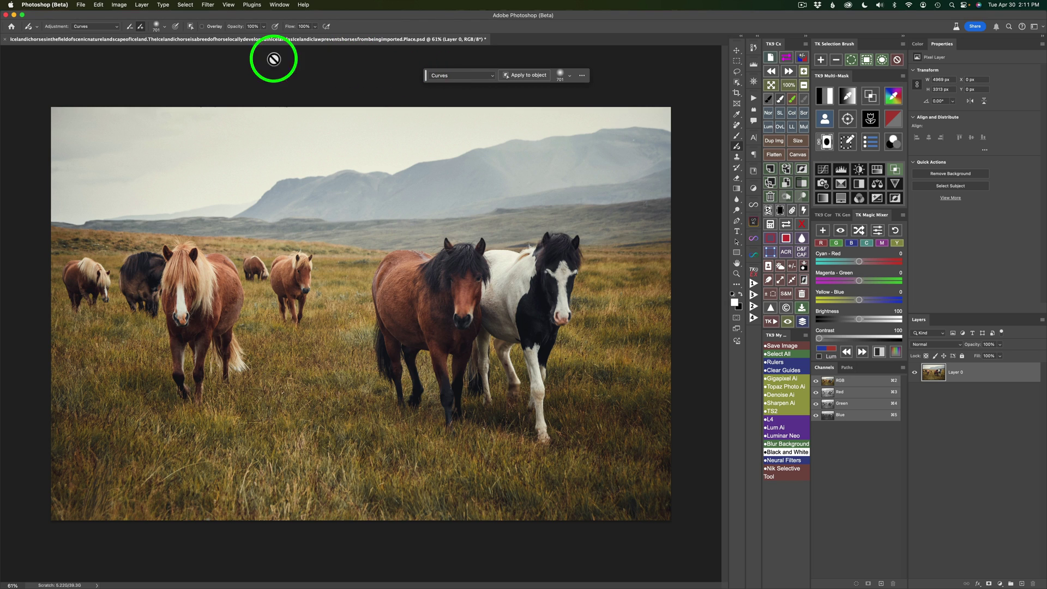
# Step: Try the Adjustment Brush's add and subtract modes and set its adjustment type to Brightness/Contrast
pyautogui.click(141, 27)
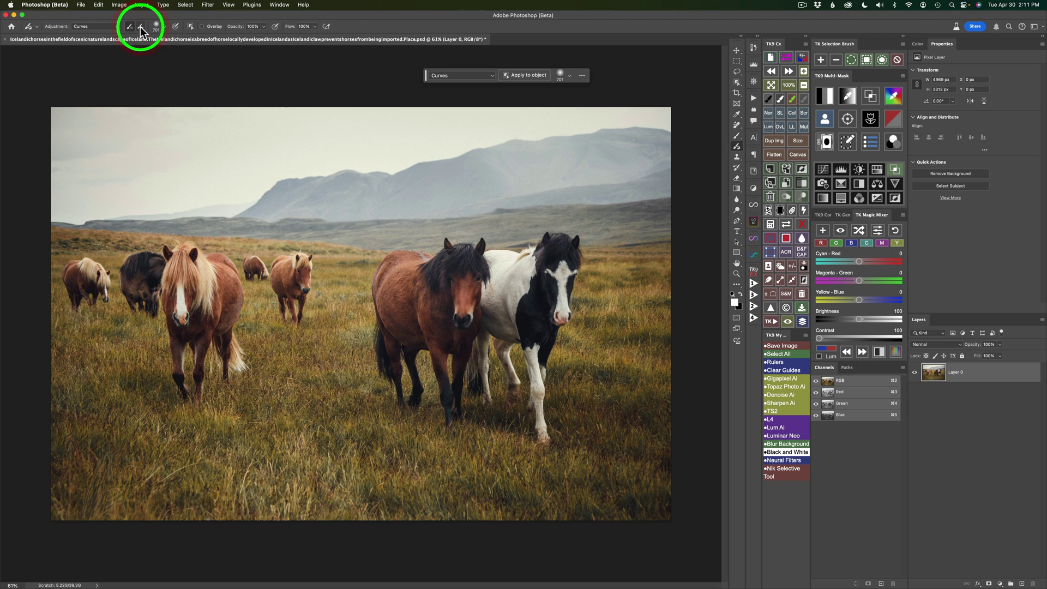
pyautogui.click(131, 27)
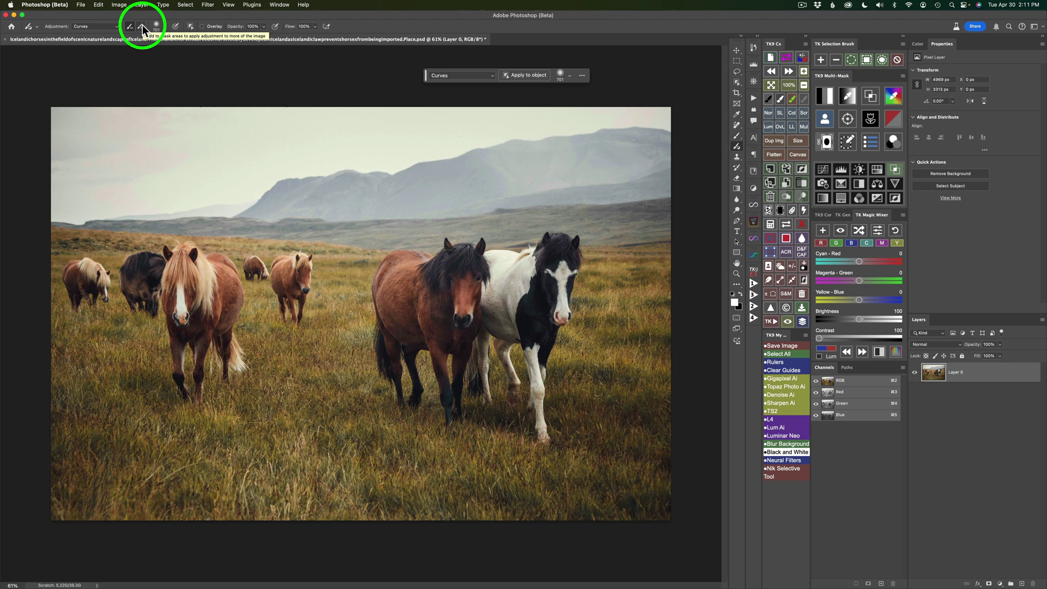
pyautogui.click(118, 26)
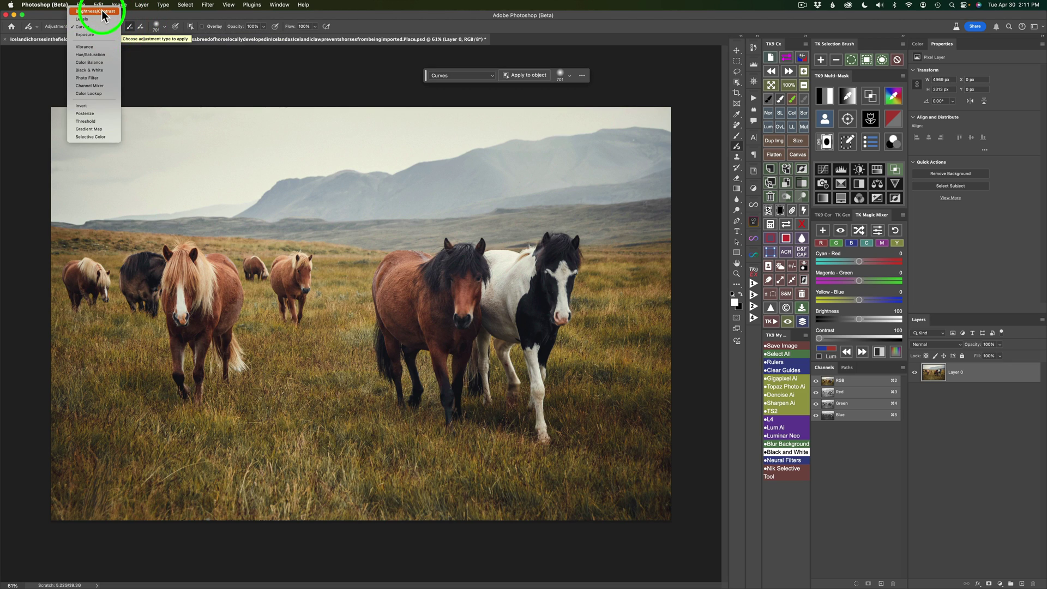
pyautogui.click(104, 11)
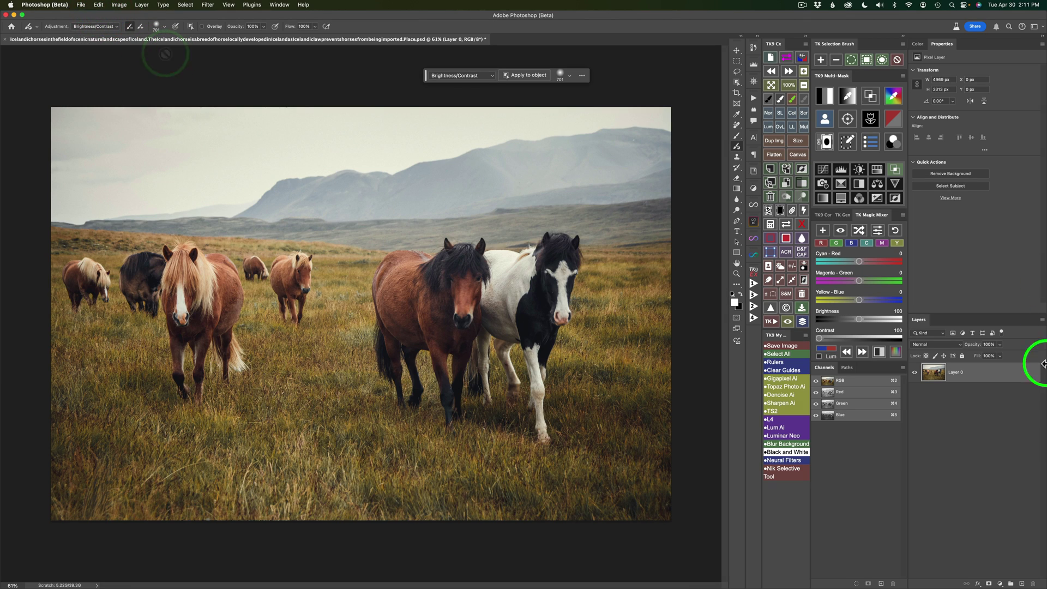
# Step: Try painting the Brightness/Contrast adjustment on Layer 0 over the grass beneath the two front horses, and delete the adjustment layer
pyautogui.click(947, 375)
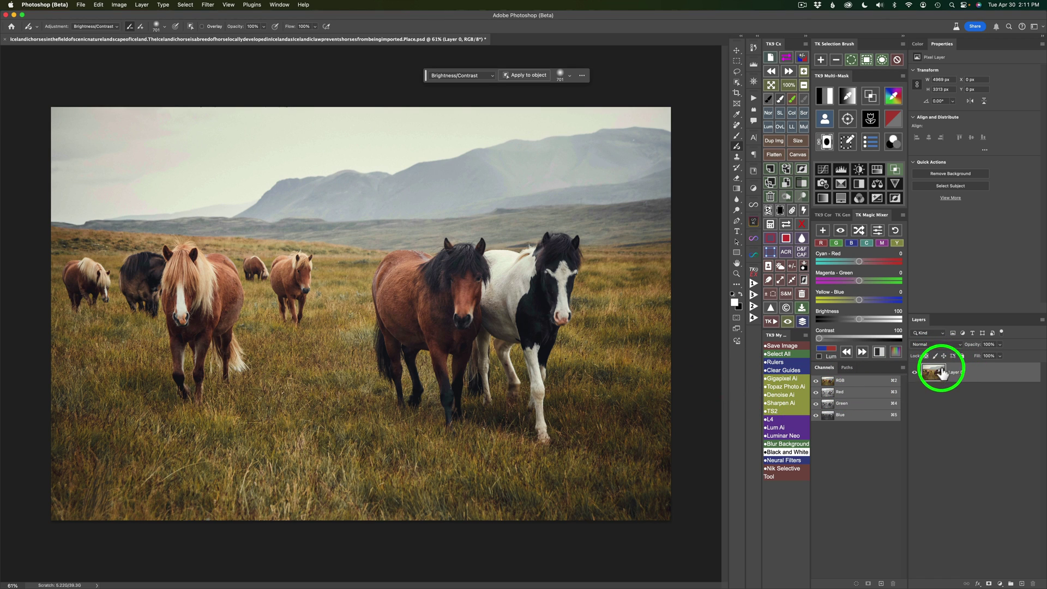
pyautogui.moveTo(403, 473)
pyautogui.mouseDown()
pyautogui.moveTo(382, 471)
pyautogui.moveTo(406, 469)
pyautogui.mouseUp()
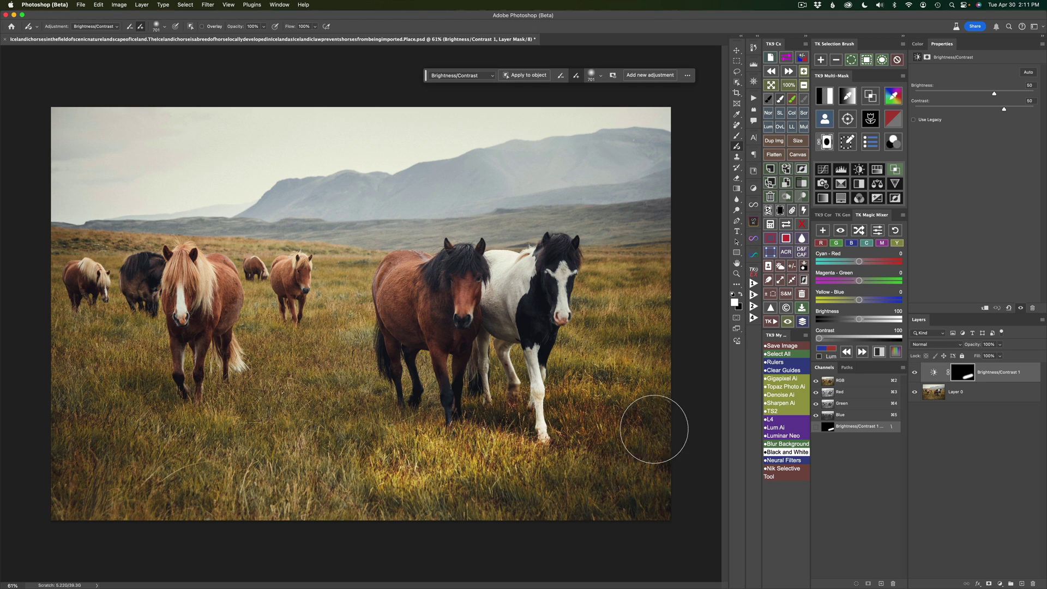
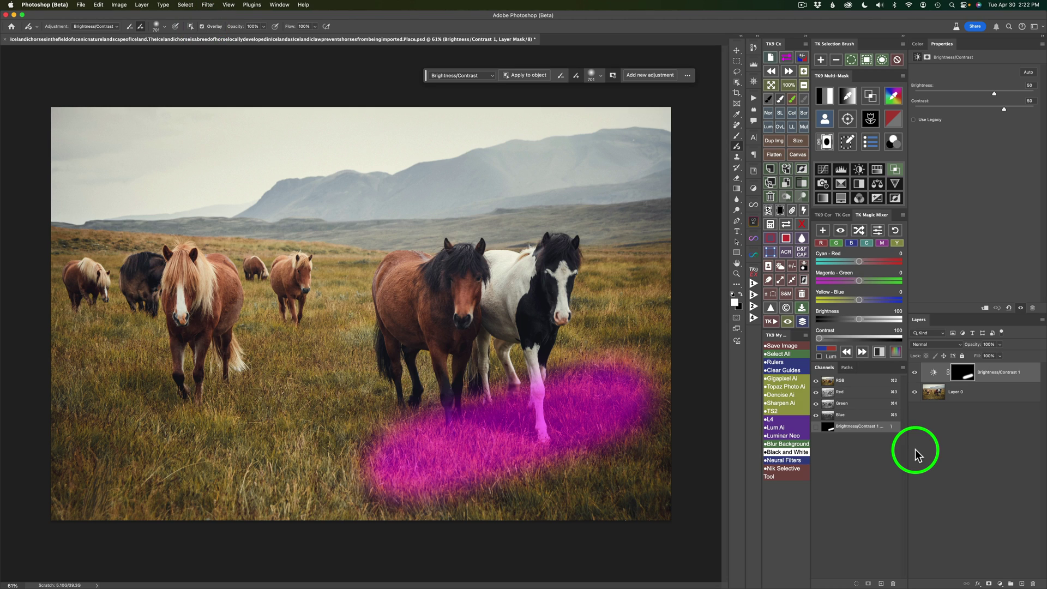
pyautogui.moveTo(934, 392); pyautogui.dragTo(1032, 583)
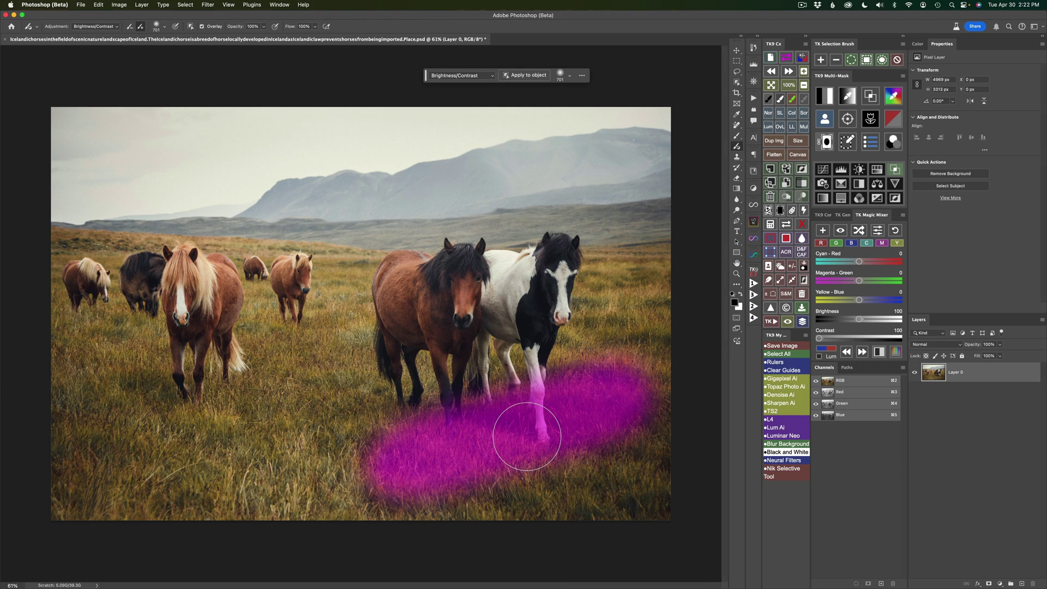
# Step: With the brush in add mode and the overlay enabled, paint a Brightness/Contrast adjustment across the photo's lower-right foreground grass
pyautogui.click(201, 26)
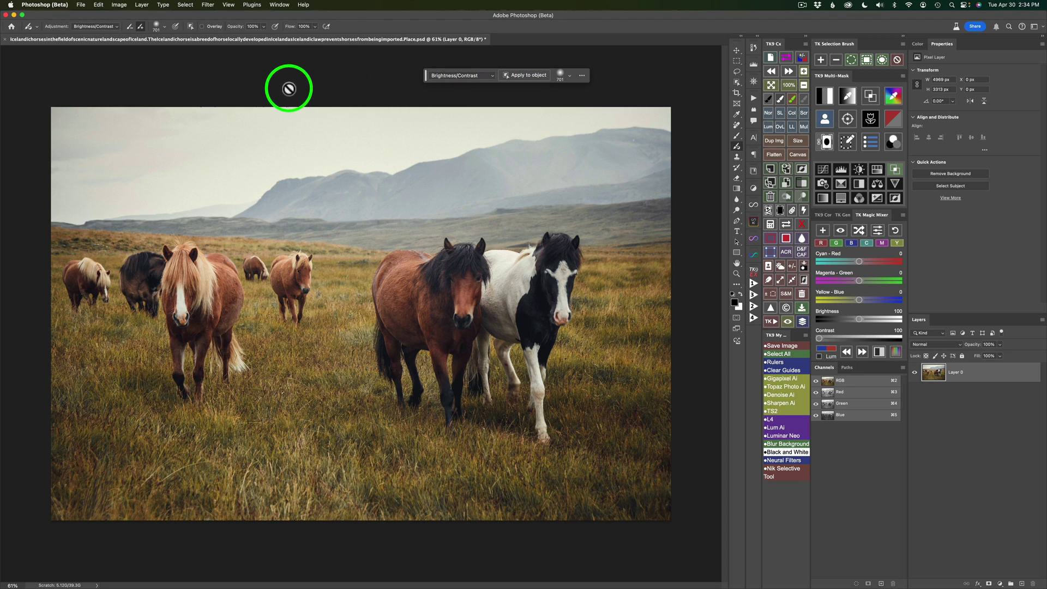
pyautogui.click(141, 27)
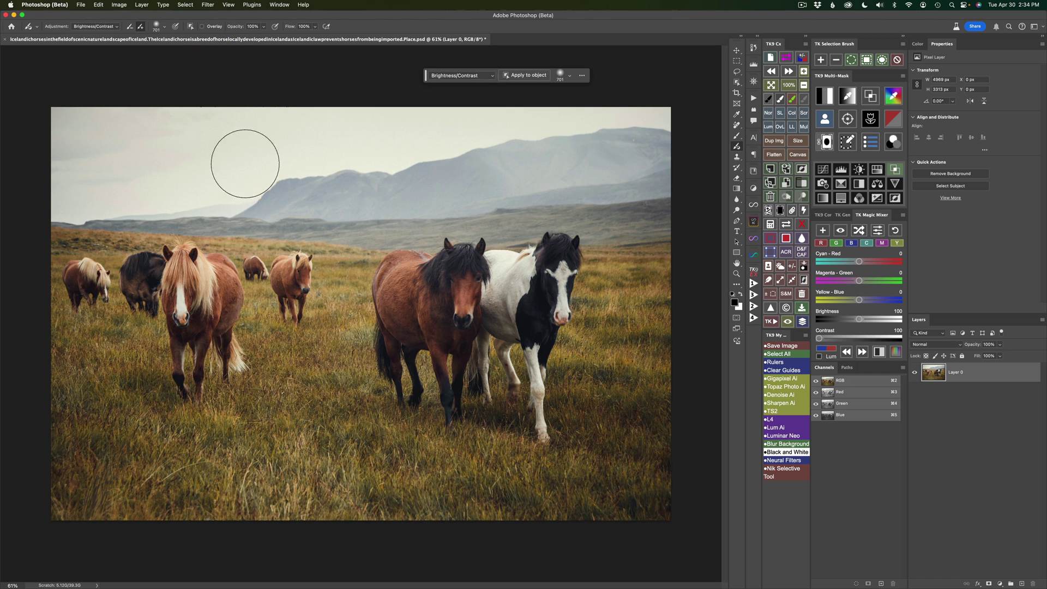
pyautogui.click(202, 26)
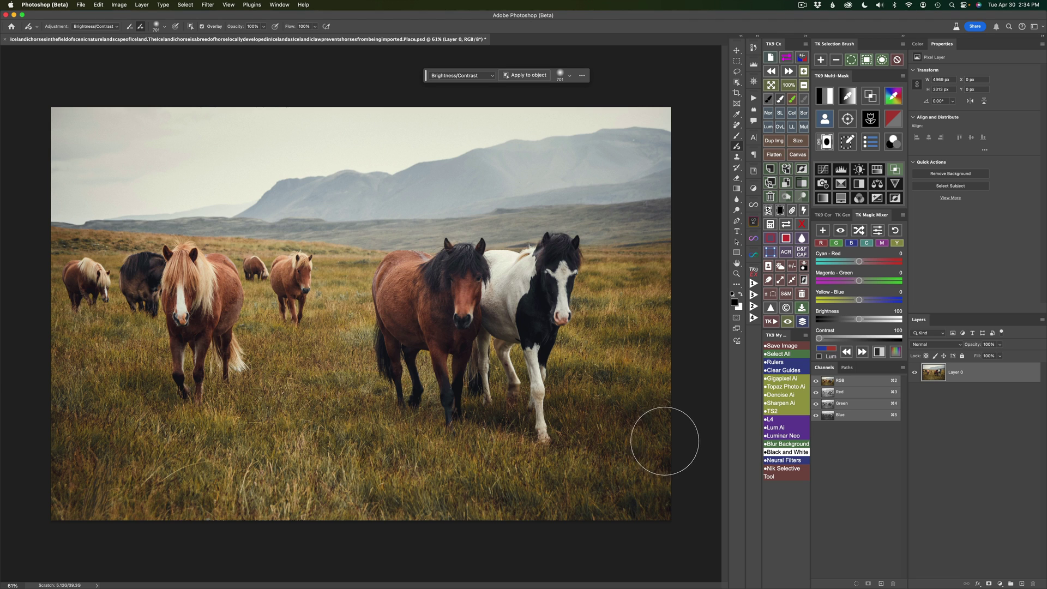
pyautogui.moveTo(656, 434)
pyautogui.mouseDown()
pyautogui.moveTo(641, 465)
pyautogui.moveTo(582, 502)
pyautogui.moveTo(664, 474)
pyautogui.moveTo(621, 492)
pyautogui.moveTo(391, 514)
pyautogui.moveTo(587, 491)
pyautogui.moveTo(369, 490)
pyautogui.moveTo(520, 487)
pyautogui.moveTo(627, 457)
pyautogui.moveTo(647, 425)
pyautogui.moveTo(610, 459)
pyautogui.moveTo(345, 487)
pyautogui.mouseUp()
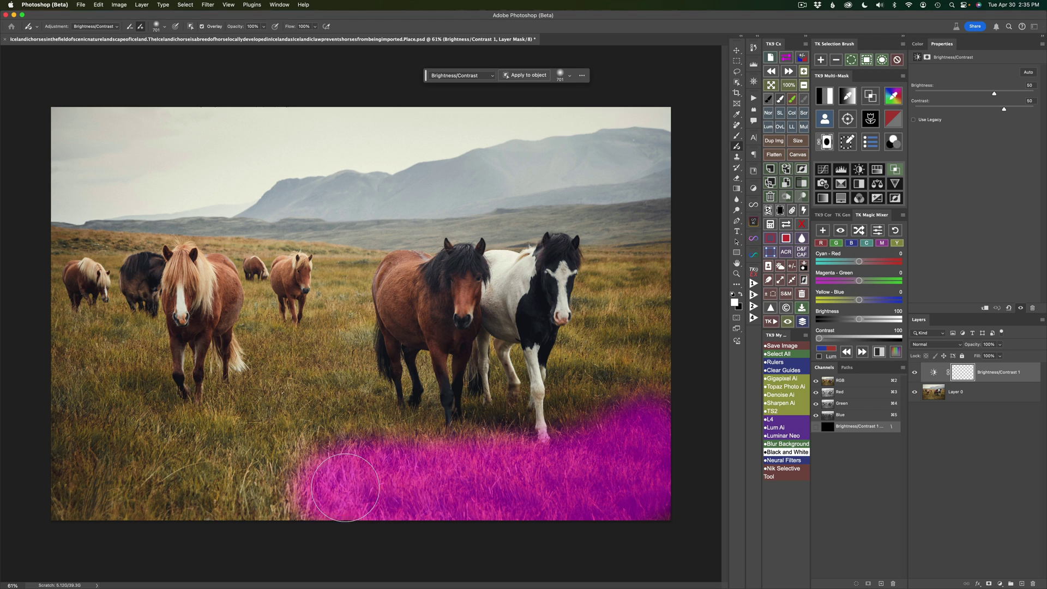
# Step: Set the Adjustment Brush opacity to 50%
pyautogui.click(236, 30)
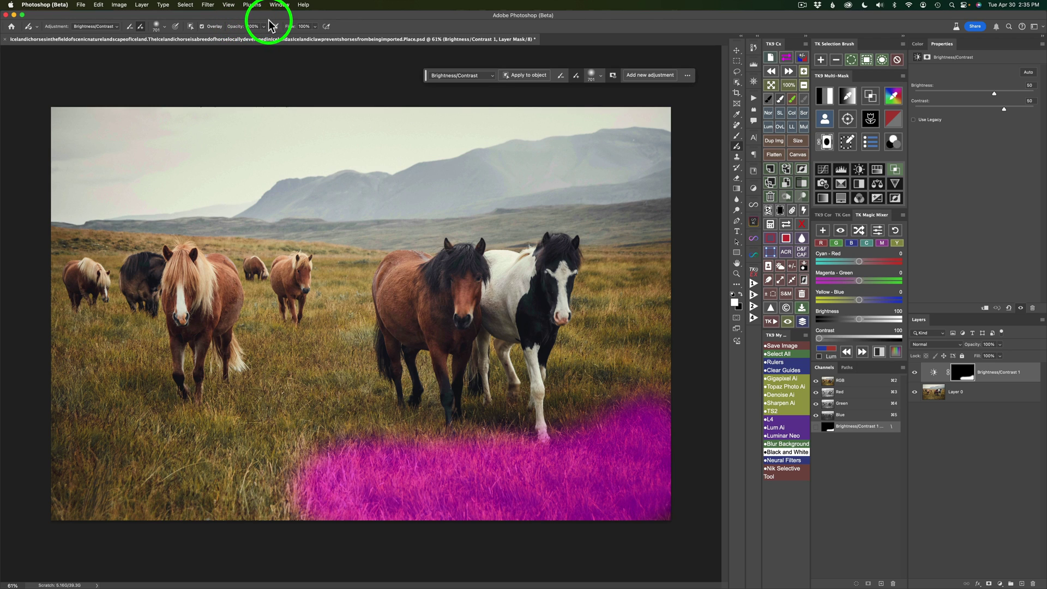
pyautogui.press('5')
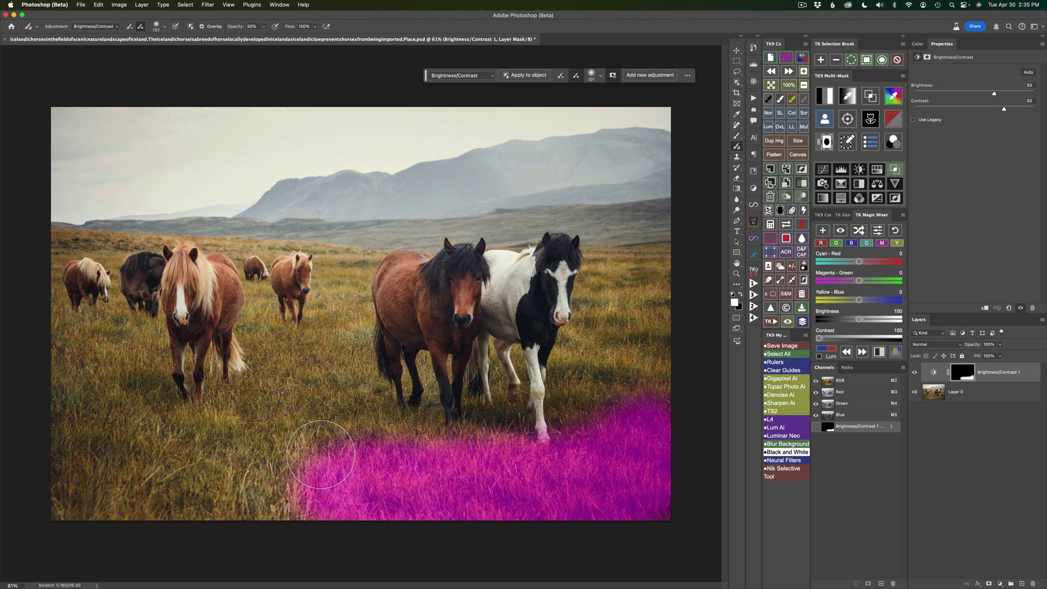
# Step: Extend the Brightness/Contrast adjustment over the lower-left foreground grass, turn off the overlay, and reset its values to brightness 27 and contrast 14
pyautogui.moveTo(321, 455)
pyautogui.mouseDown()
pyautogui.moveTo(297, 474)
pyautogui.moveTo(193, 502)
pyautogui.moveTo(250, 496)
pyautogui.moveTo(148, 499)
pyautogui.moveTo(84, 483)
pyautogui.moveTo(51, 454)
pyautogui.moveTo(55, 421)
pyautogui.moveTo(90, 466)
pyautogui.moveTo(294, 487)
pyautogui.moveTo(601, 478)
pyautogui.moveTo(466, 498)
pyautogui.moveTo(282, 498)
pyautogui.mouseUp()
pyautogui.click(202, 26)
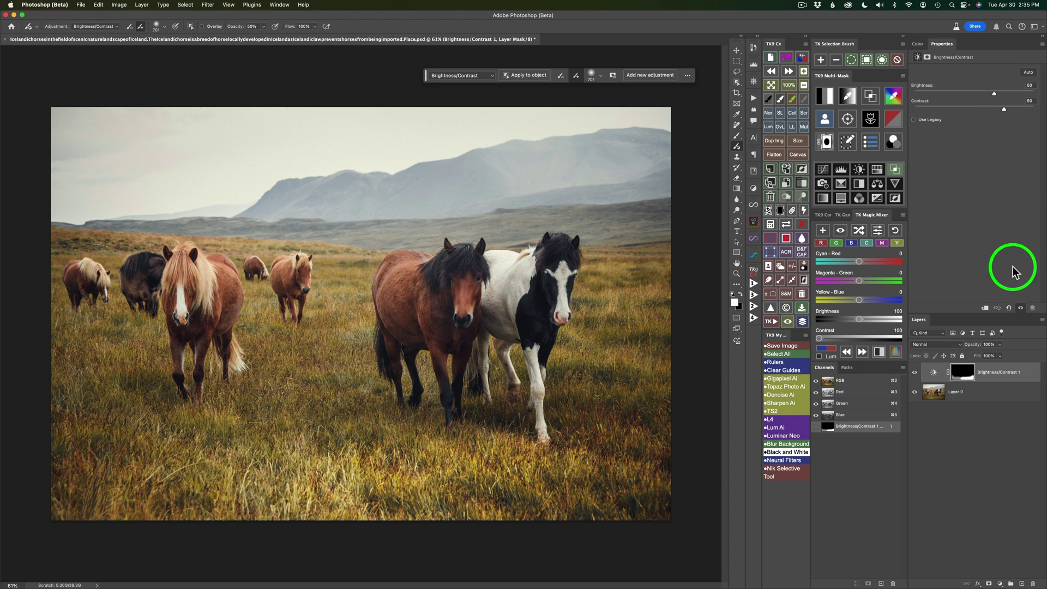
pyautogui.click(1009, 307)
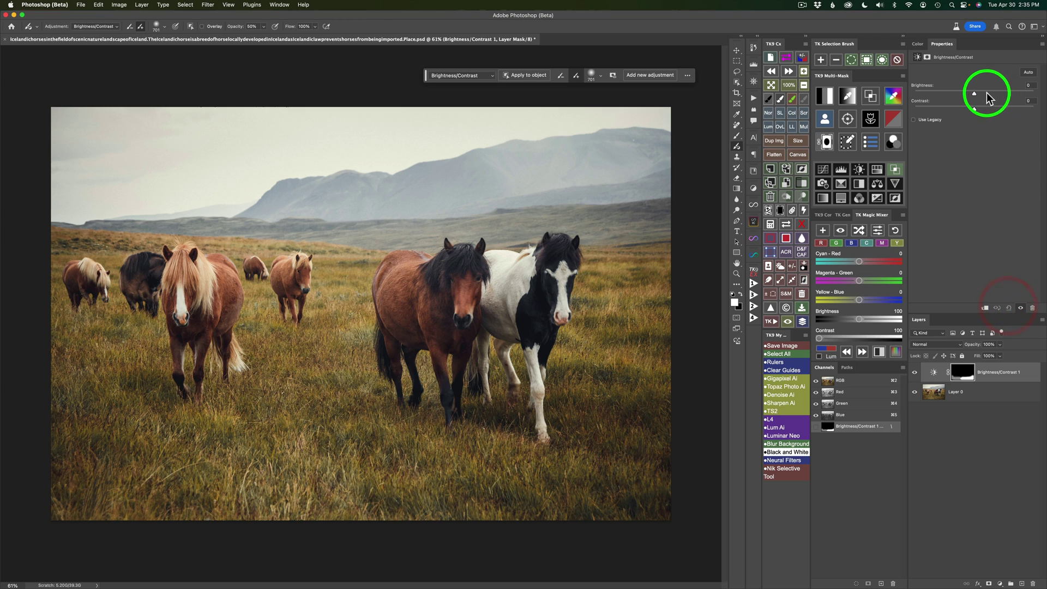
pyautogui.moveTo(975, 93)
pyautogui.mouseDown()
pyautogui.moveTo(985, 97)
pyautogui.moveTo(961, 97)
pyautogui.moveTo(985, 94)
pyautogui.moveTo(982, 109)
pyautogui.mouseUp()
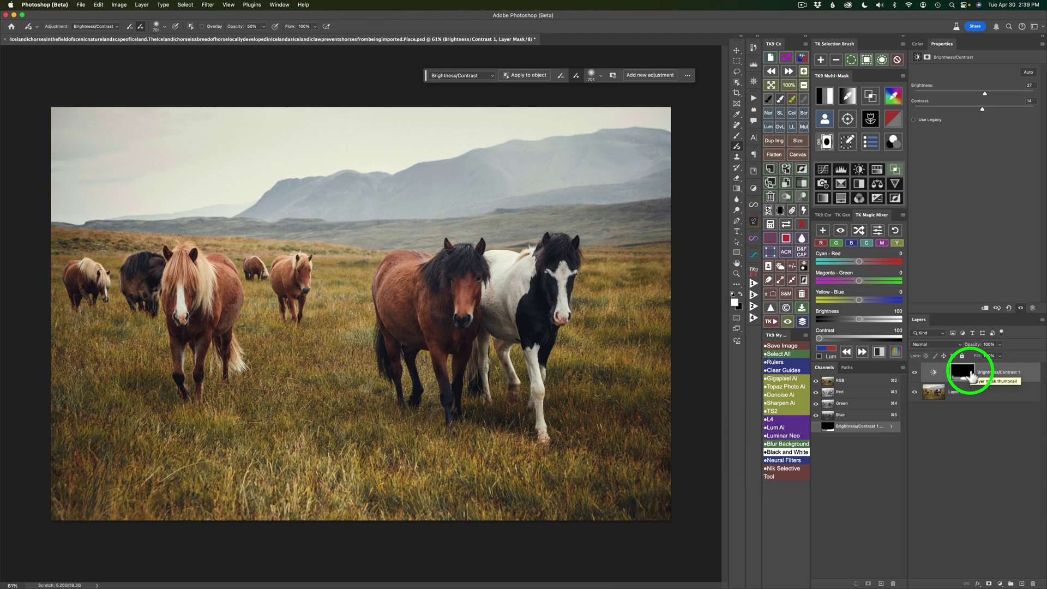
# Step: View the Brightness/Contrast layer's mask on its own to compare the painted areas, and return to the photo
pyautogui.keyDown('alt'); pyautogui.click(966, 373); pyautogui.keyUp('alt')
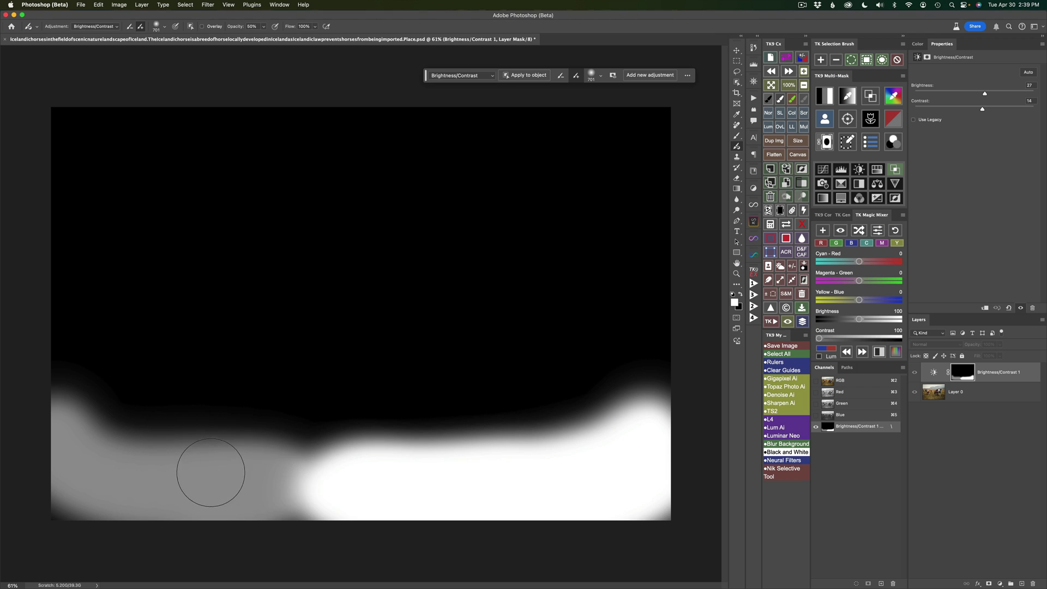
pyautogui.click(757, 390)
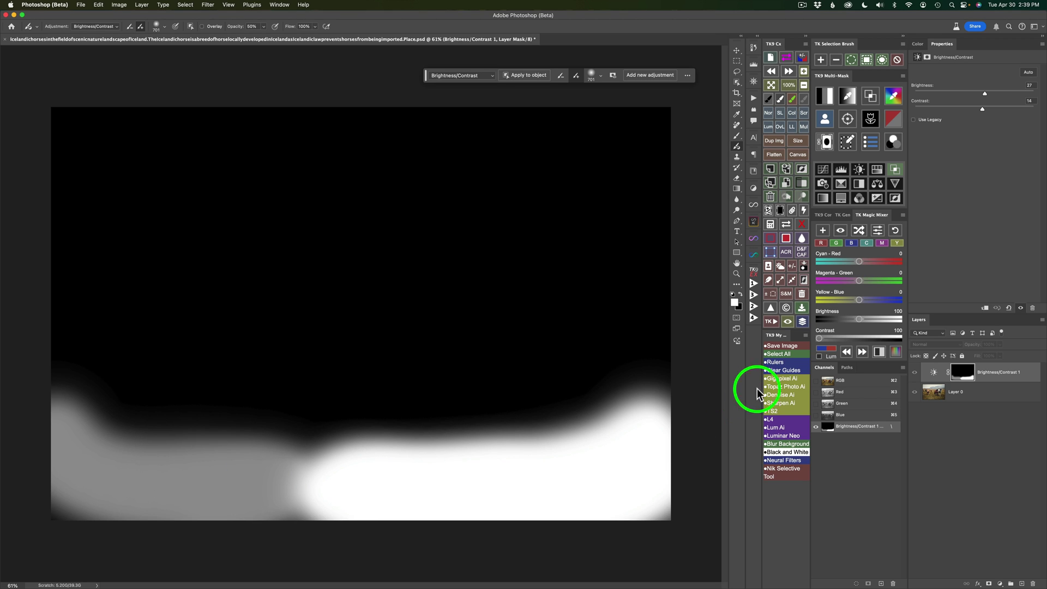
pyautogui.click(931, 397)
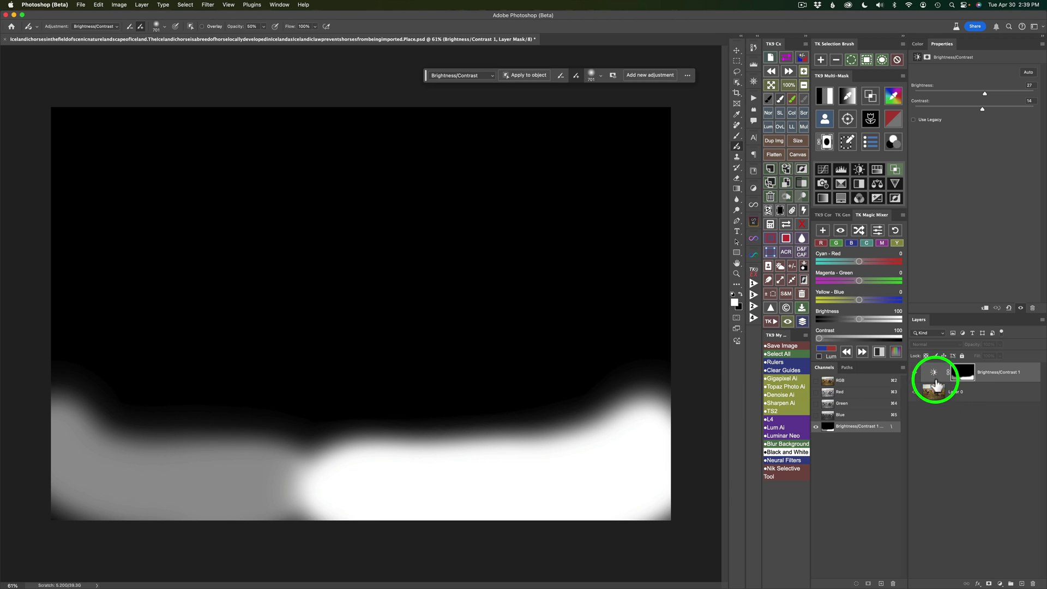
pyautogui.keyDown('alt'); pyautogui.click(964, 375); pyautogui.keyUp('alt')
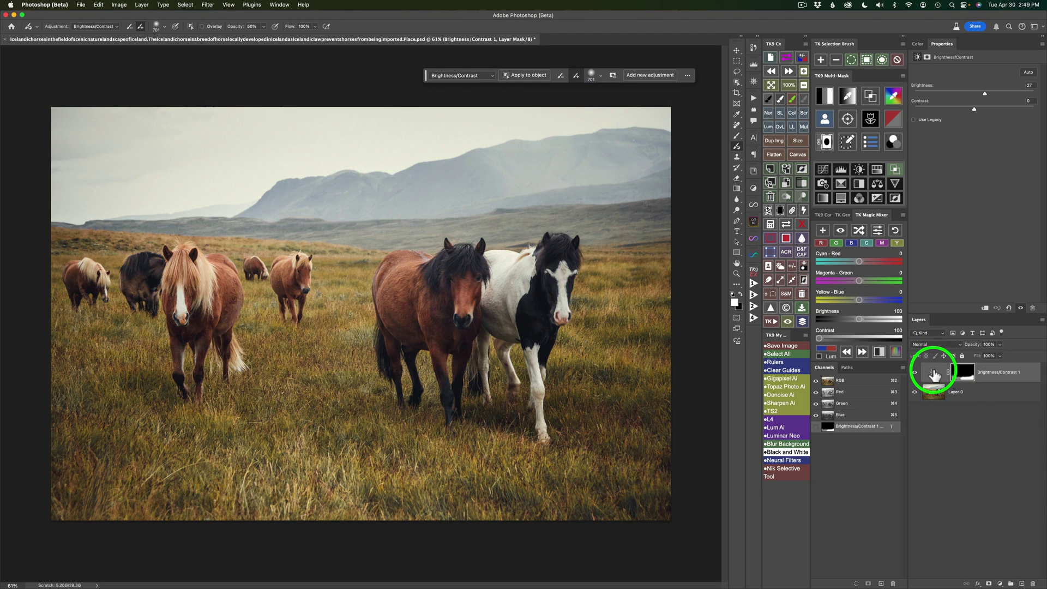
# Step: Delete the Brightness/Contrast adjustment layer and set the Adjustment Brush's adjustment type to Curves
pyautogui.moveTo(934, 375); pyautogui.dragTo(1032, 584)
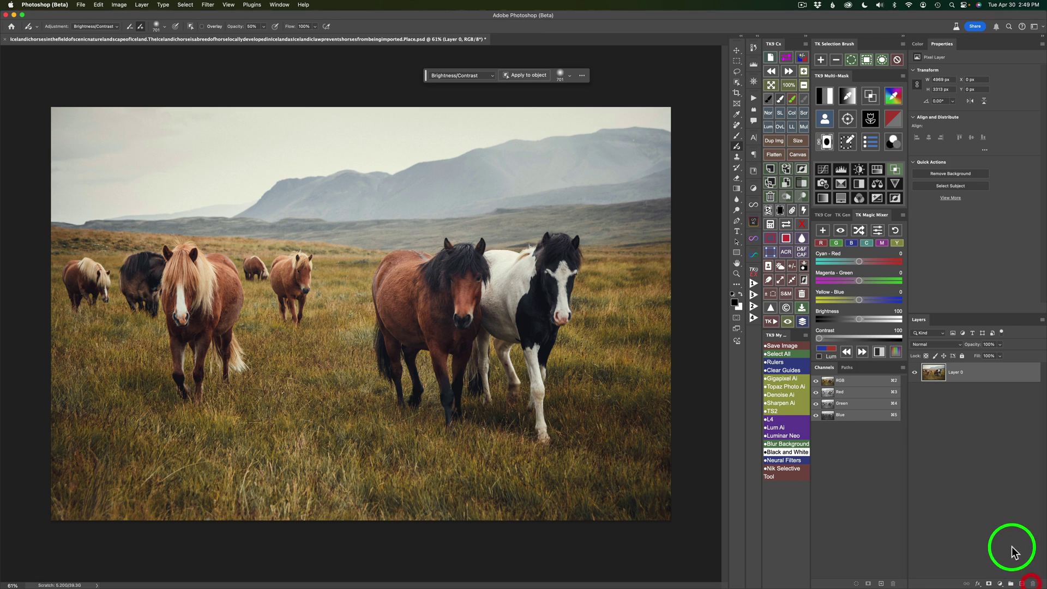
pyautogui.click(493, 76)
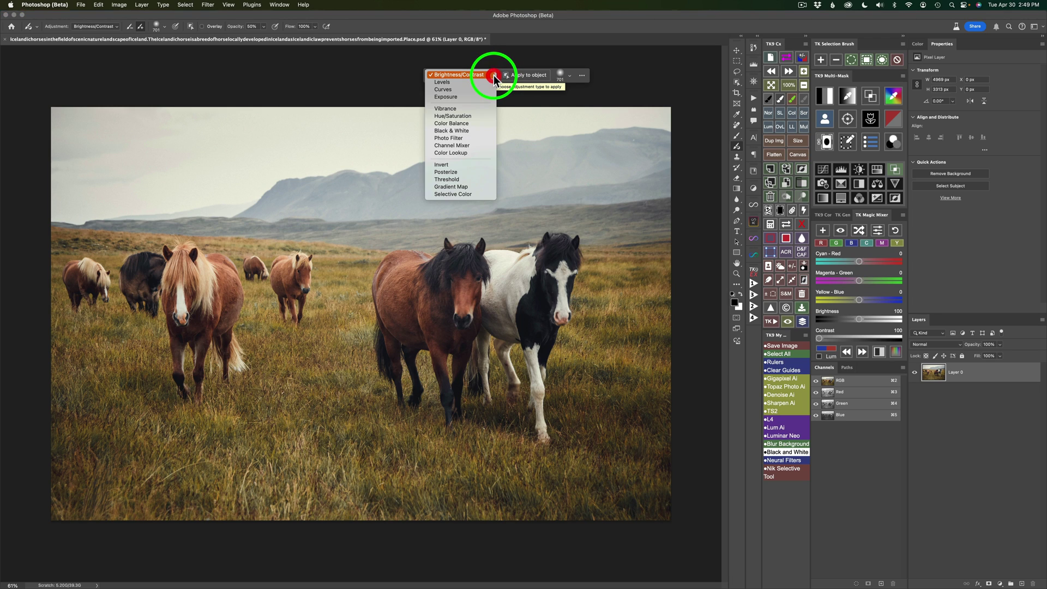
pyautogui.click(459, 89)
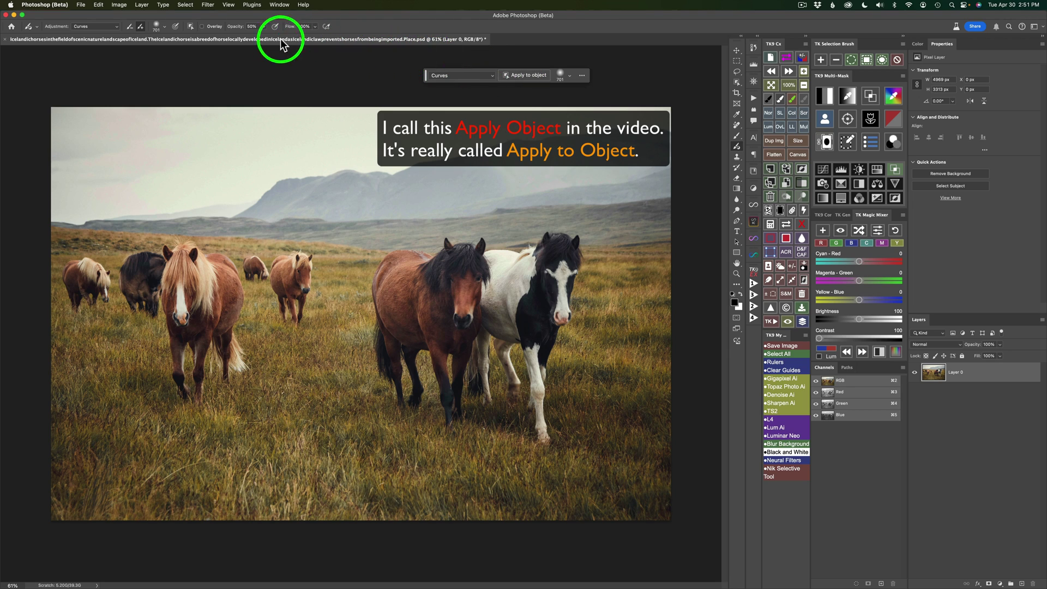
# Step: Use Apply to object to put a Curves adjustment on the black-and-white horse, try raising the curve's midtones, and reset the curve
pyautogui.click(191, 27)
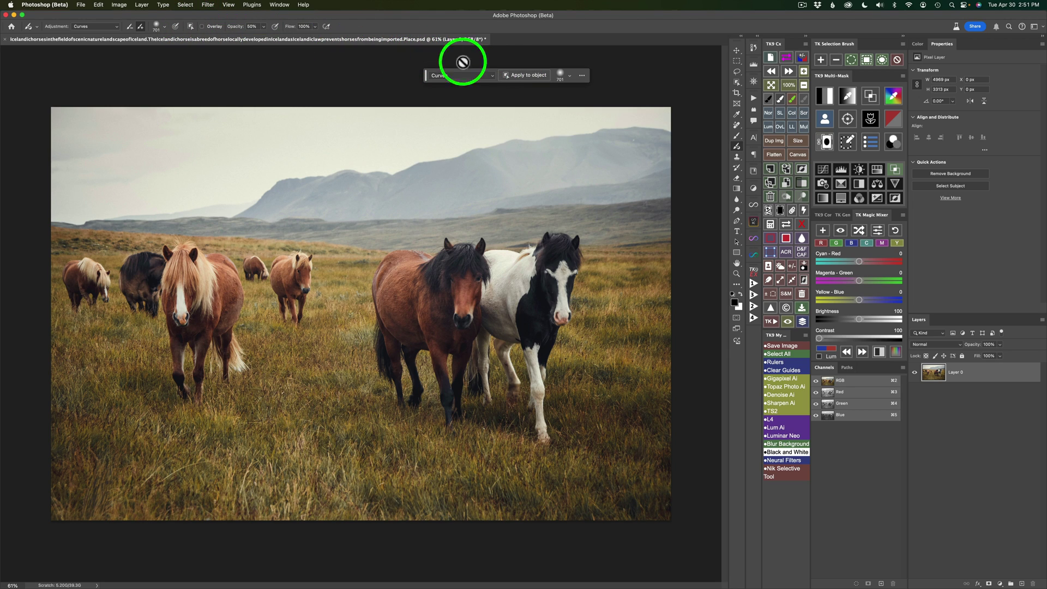
pyautogui.click(531, 75)
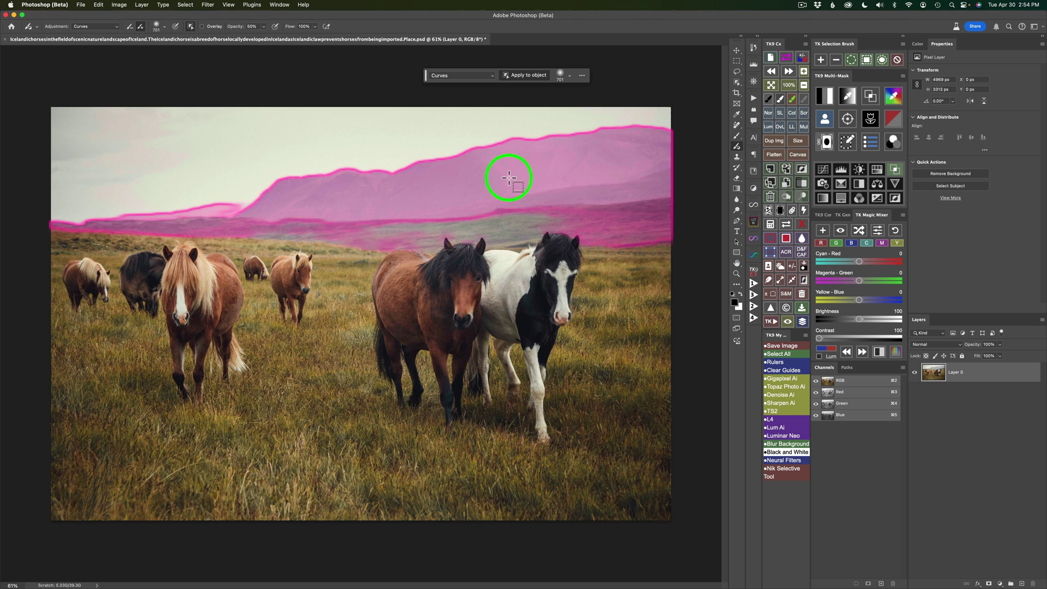
pyautogui.click(534, 290)
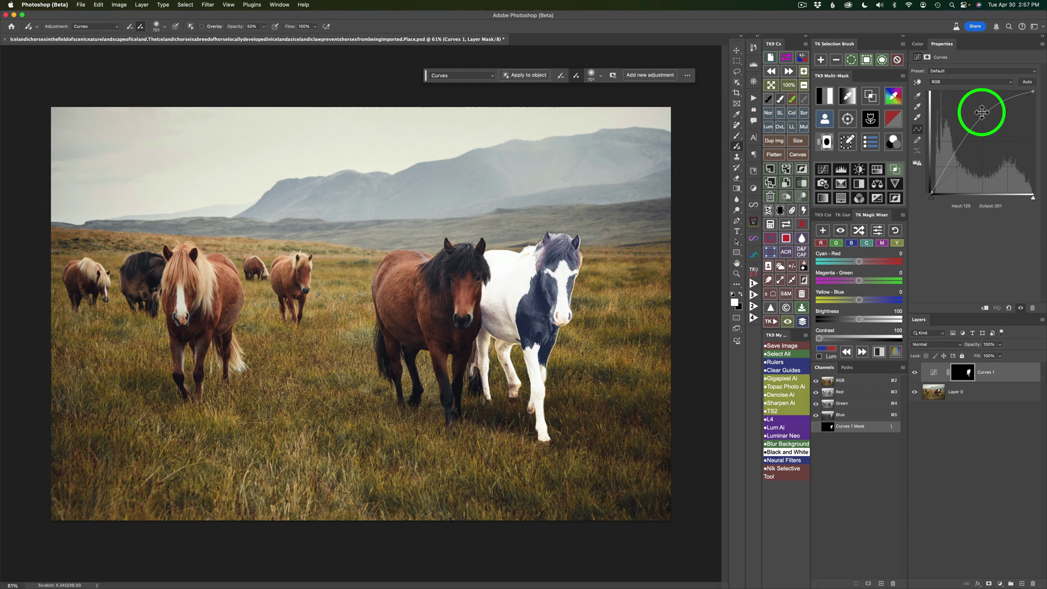
pyautogui.click(982, 115)
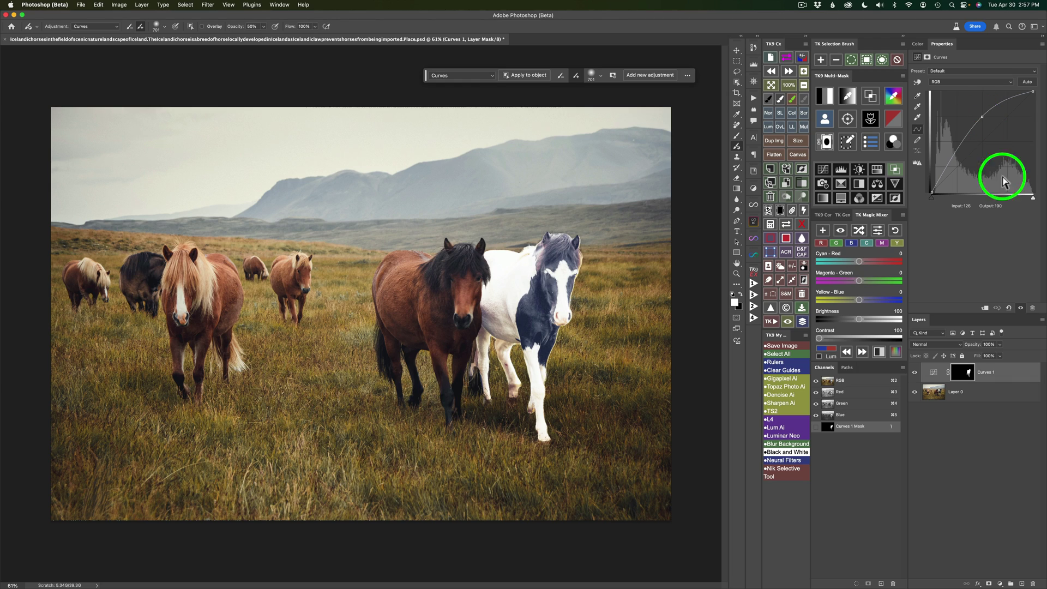
pyautogui.click(1009, 306)
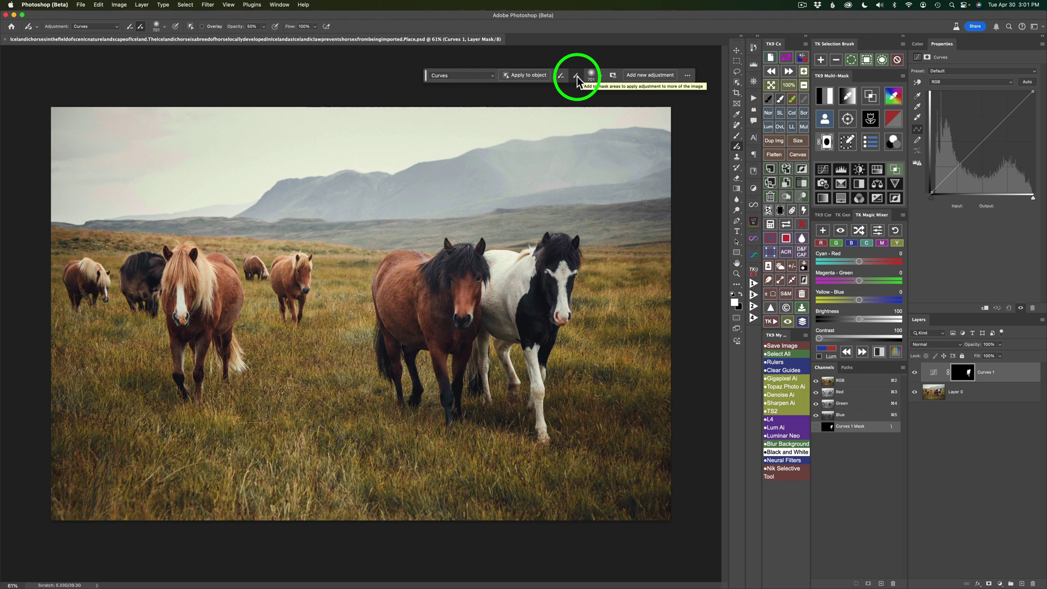
# Step: Add the front brown horse and the large blond-maned horse to the Curves mask with Apply to object
pyautogui.click(533, 76)
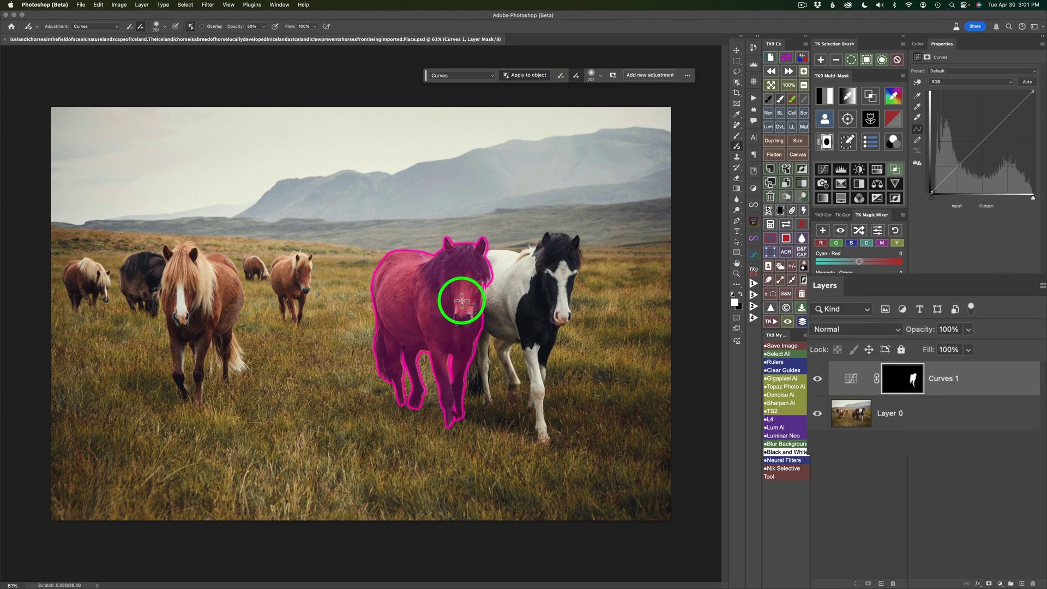
pyautogui.click(459, 299)
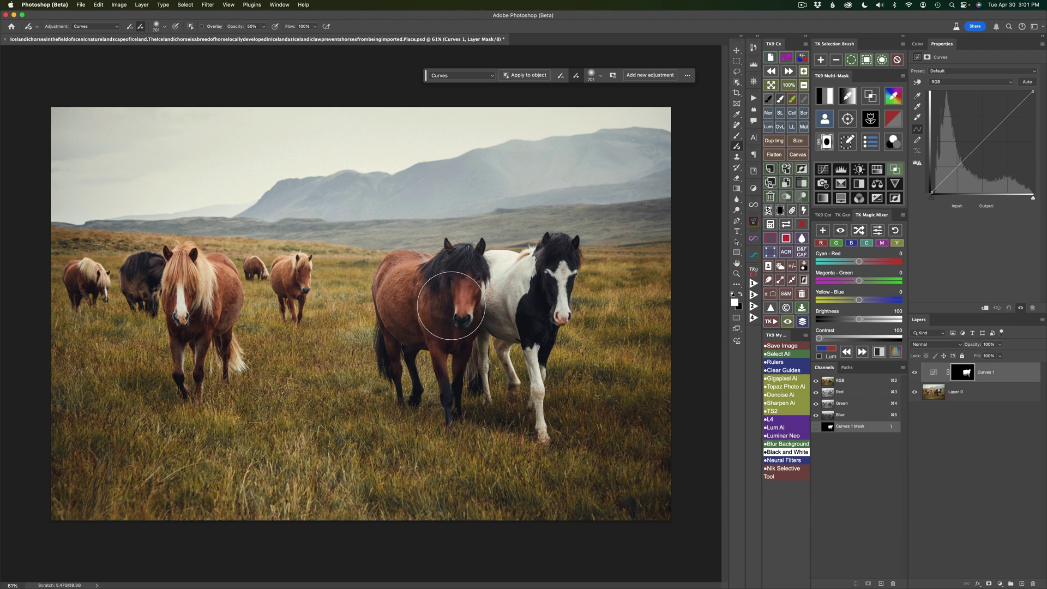
pyautogui.click(529, 76)
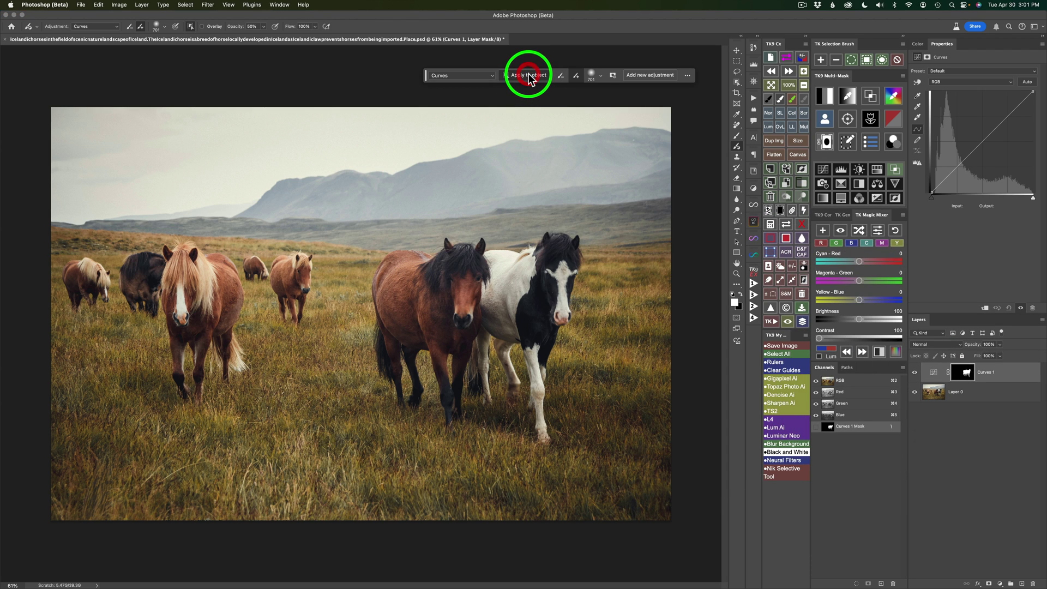
pyautogui.click(212, 290)
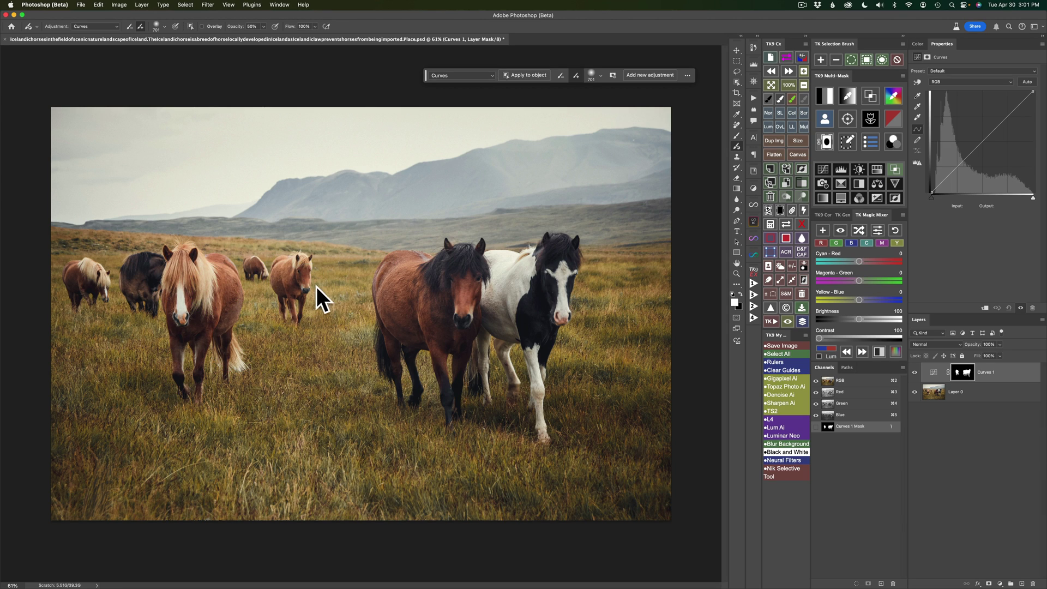
# Step: Add the smaller brown horse between the large horses to the Curves mask with Apply to object
pyautogui.click(540, 79)
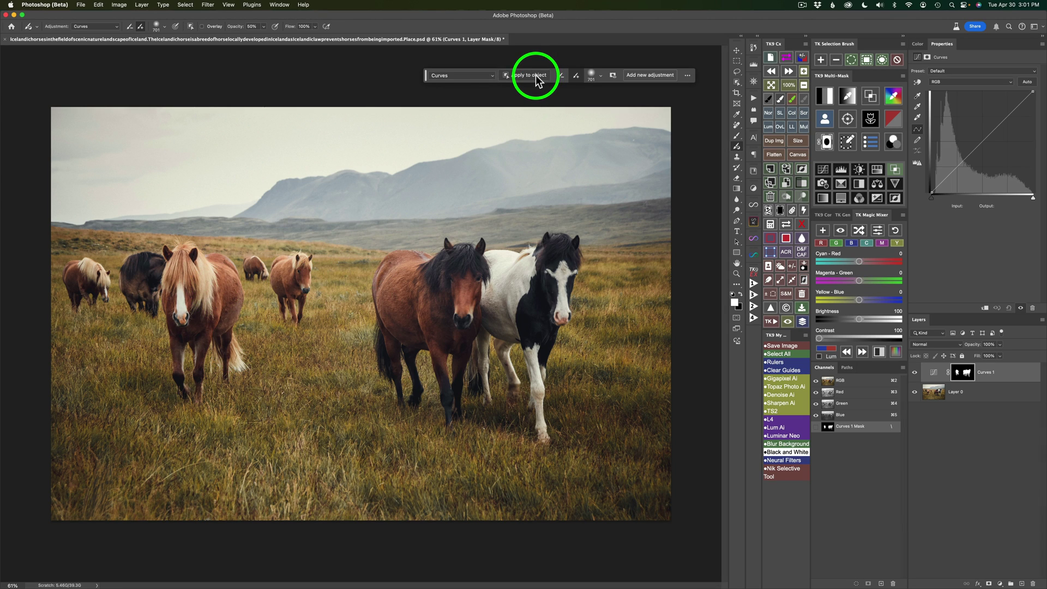
pyautogui.moveTo(354, 234); pyautogui.dragTo(305, 271)
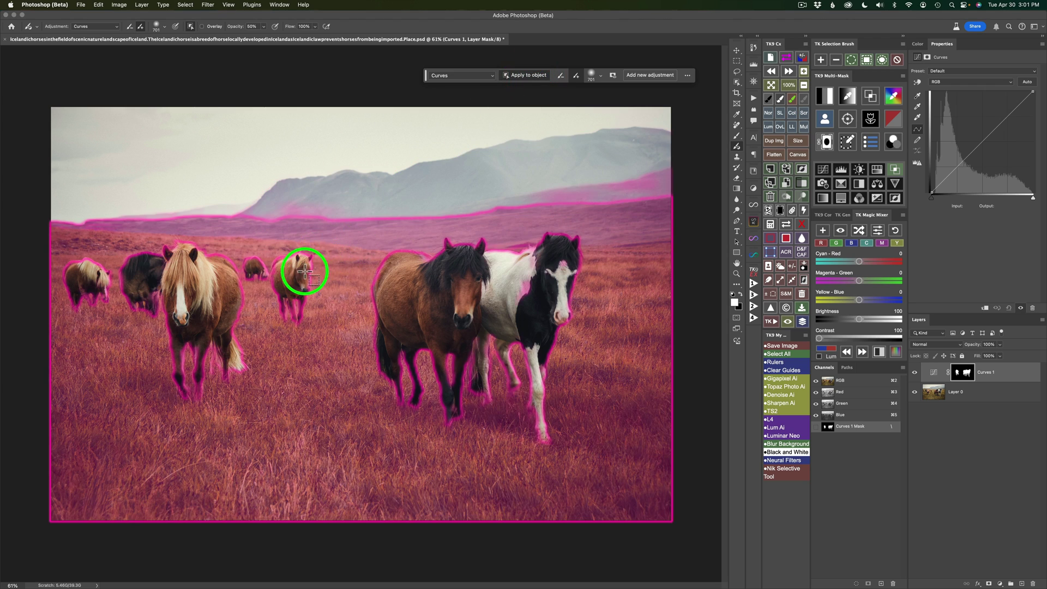
pyautogui.click(298, 276)
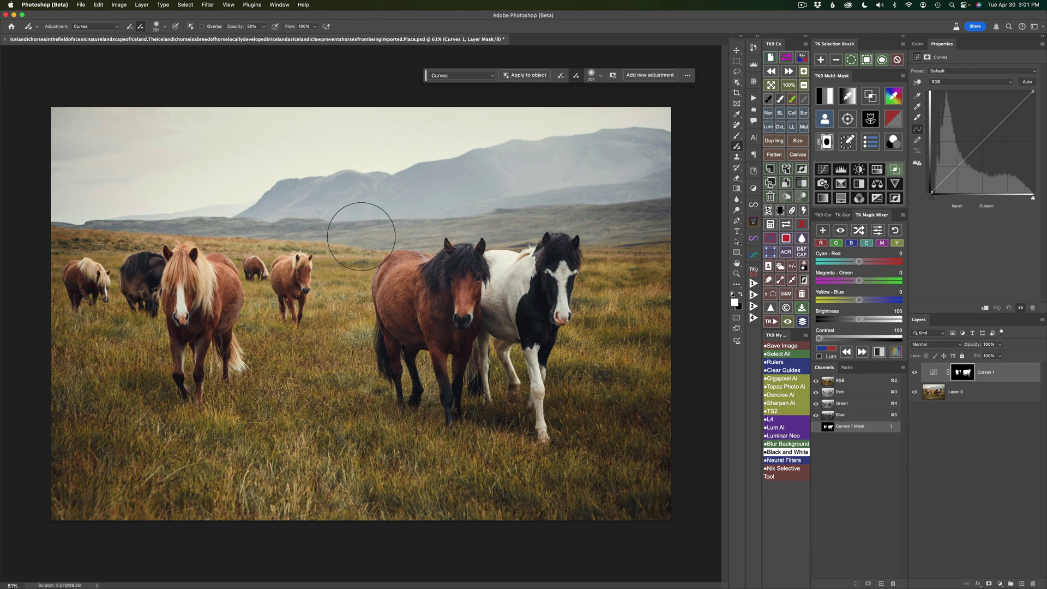
# Step: Switch the brush to subtract mode and remove the smaller middle horse from the Curves mask with Apply to object
pyautogui.click(563, 76)
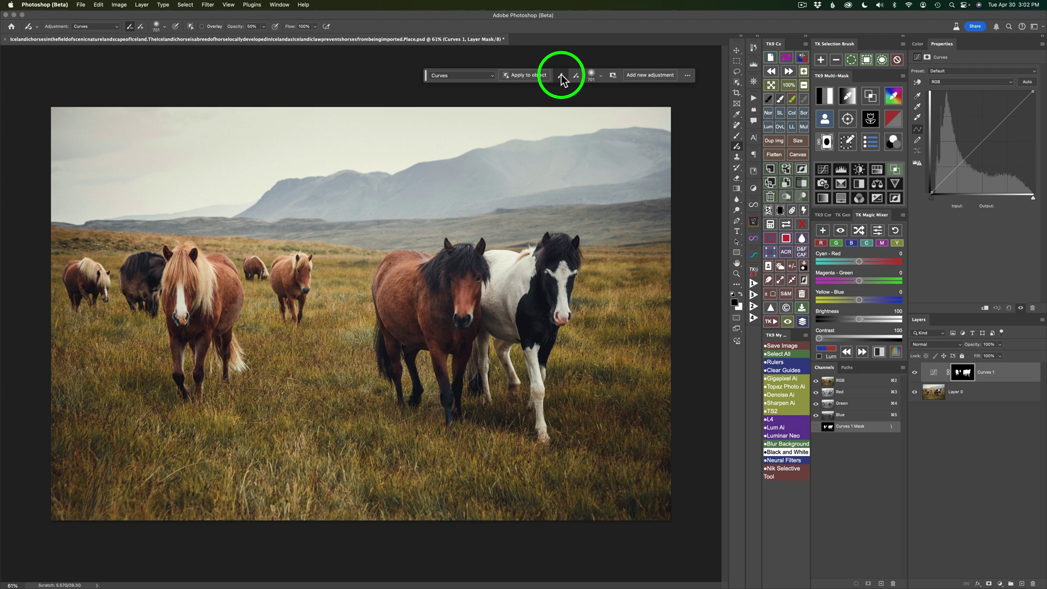
pyautogui.click(528, 76)
pyautogui.moveTo(297, 261)
pyautogui.mouseDown()
pyautogui.moveTo(313, 276)
pyautogui.moveTo(299, 276)
pyautogui.mouseUp()
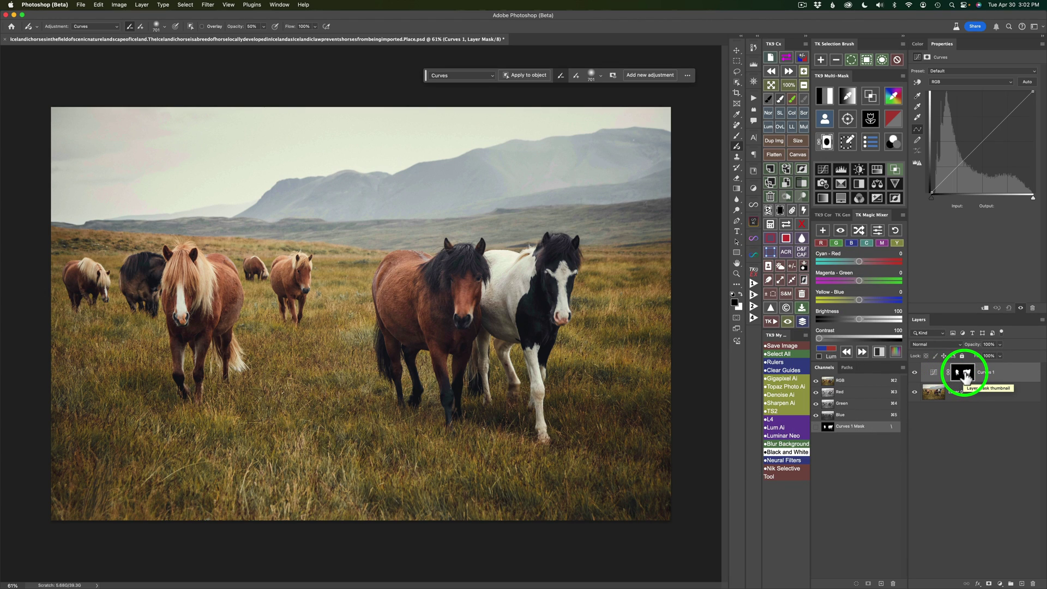
# Step: In the Curves mask view, set the brush opacity to 100% and paint out the faint outline left around the smaller middle horse
pyautogui.keyDown('alt'); pyautogui.click(966, 376); pyautogui.keyUp('alt')
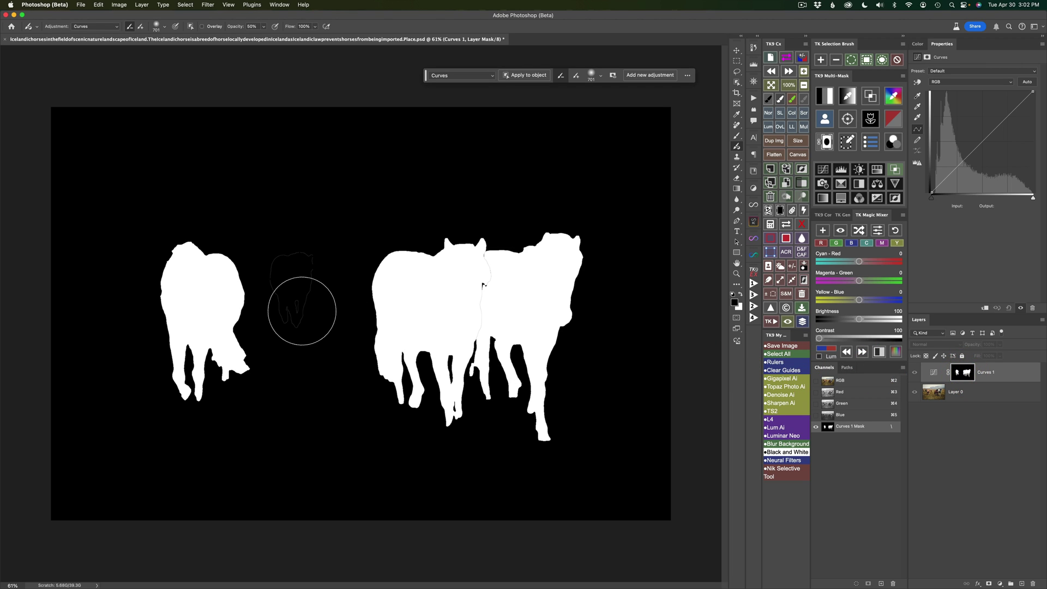
pyautogui.moveTo(301, 311)
pyautogui.mouseDown()
pyautogui.moveTo(304, 258)
pyautogui.moveTo(320, 346)
pyautogui.moveTo(294, 268)
pyautogui.moveTo(298, 290)
pyautogui.mouseUp()
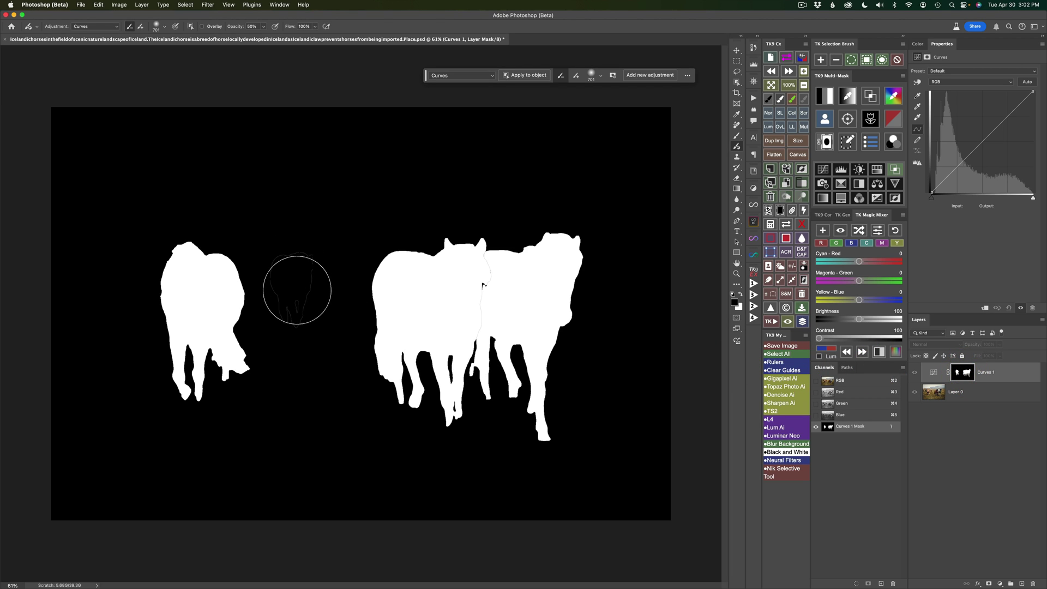
pyautogui.click(562, 77)
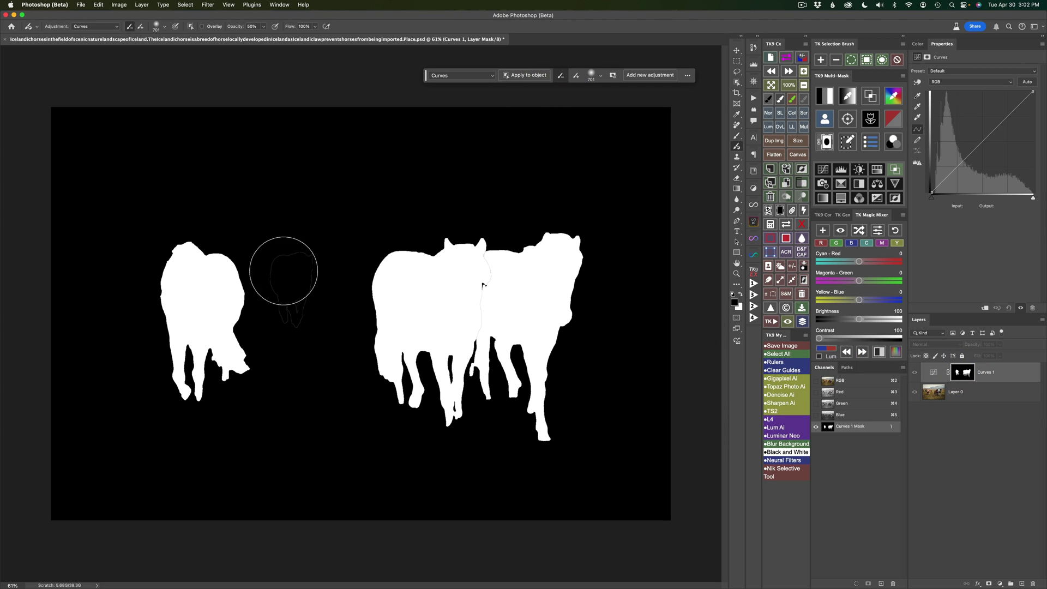
pyautogui.moveTo(305, 267); pyautogui.dragTo(283, 265)
pyautogui.click(260, 27)
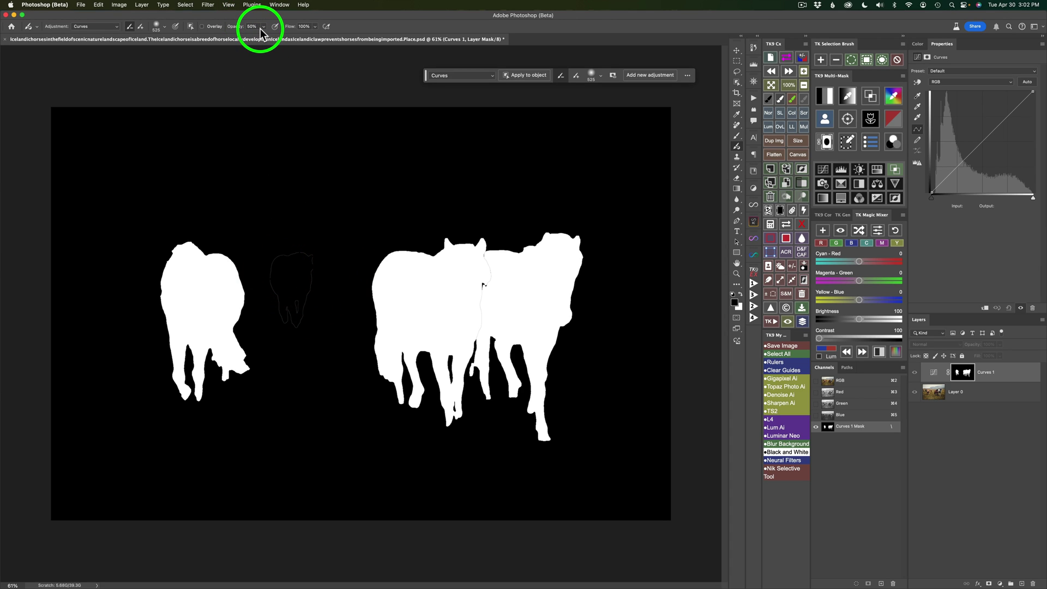
pyautogui.press('0')
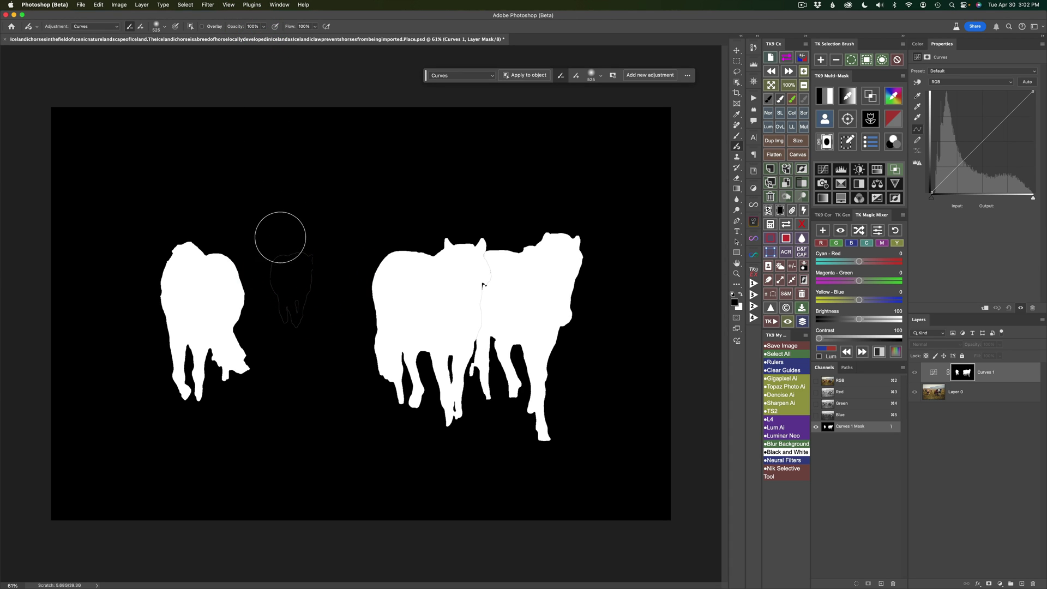
pyautogui.moveTo(302, 308)
pyautogui.mouseDown()
pyautogui.moveTo(312, 232)
pyautogui.moveTo(302, 315)
pyautogui.moveTo(300, 246)
pyautogui.moveTo(307, 279)
pyautogui.moveTo(293, 318)
pyautogui.moveTo(296, 269)
pyautogui.moveTo(322, 256)
pyautogui.mouseUp()
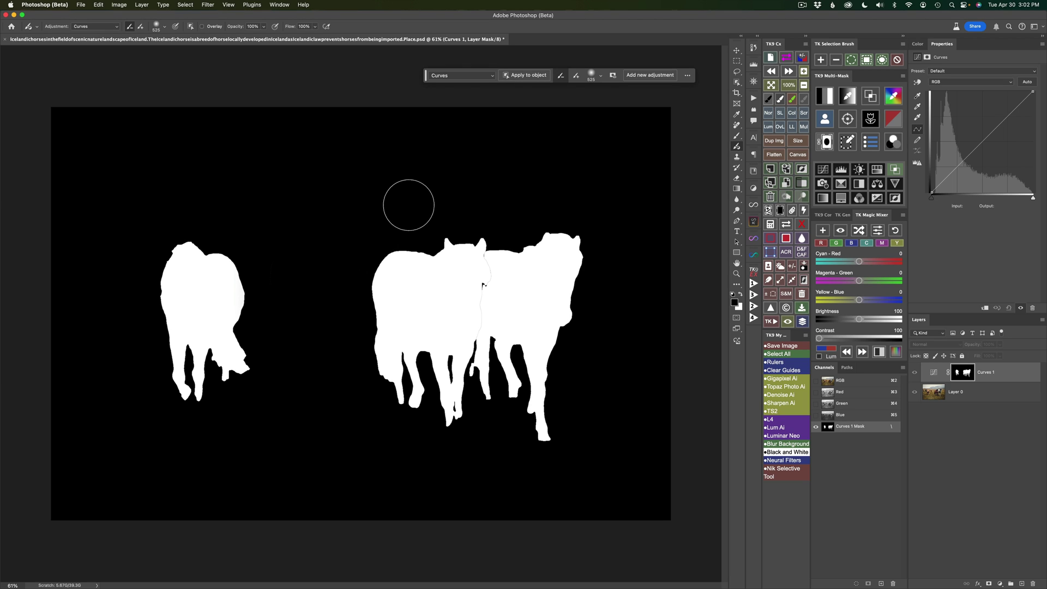
pyautogui.keyDown('alt'); pyautogui.click(964, 373); pyautogui.keyUp('alt')
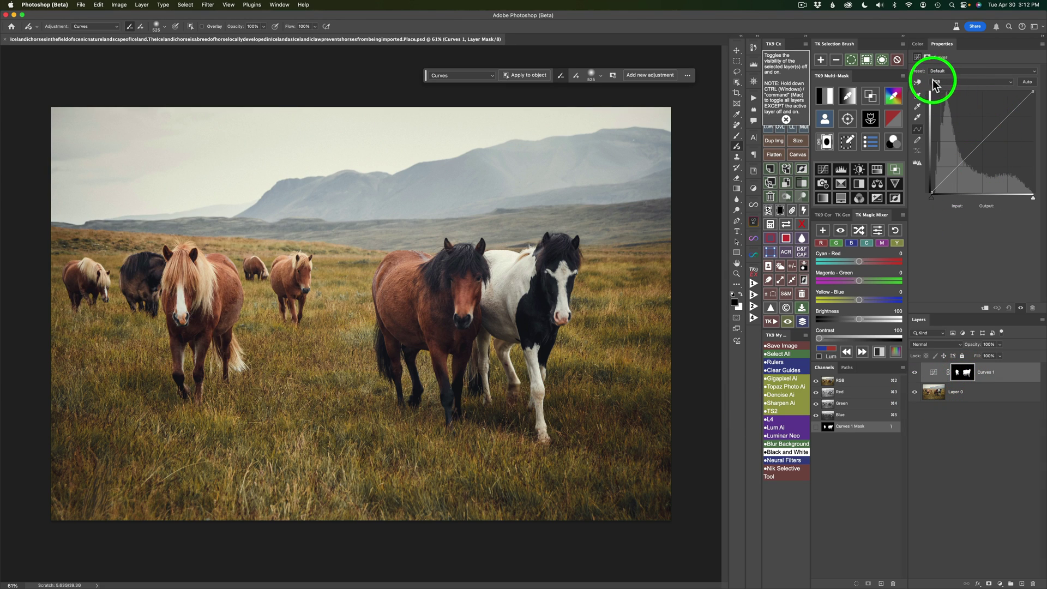
# Step: With on-image Curves adjustment, darken the front brown horse's body and brighten the blond mane (input 202, output 208), and hide the layer to compare
pyautogui.click(917, 80)
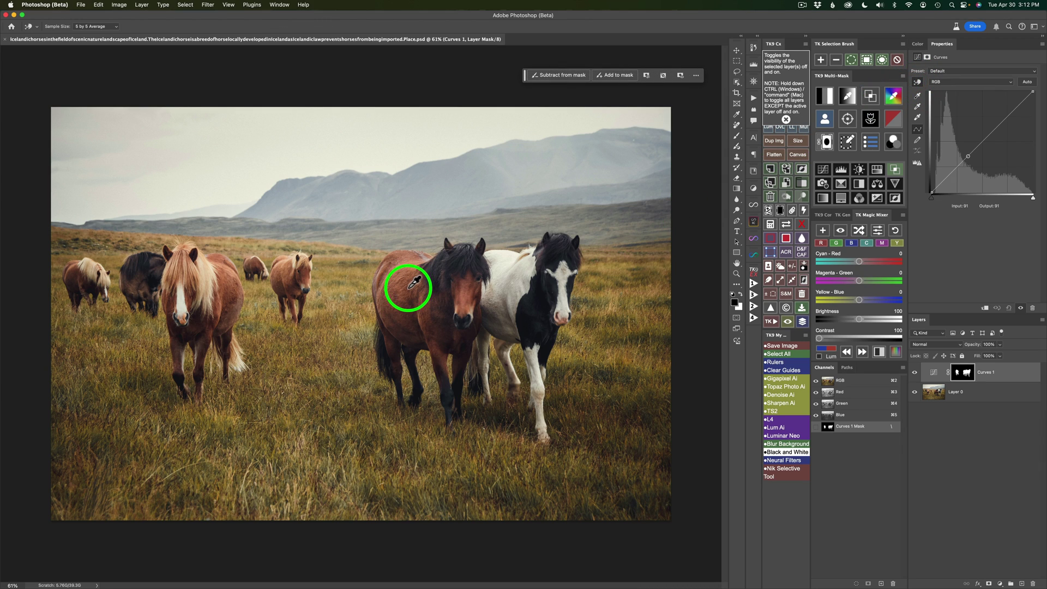
pyautogui.click(415, 282)
pyautogui.moveTo(413, 286); pyautogui.dragTo(408, 295)
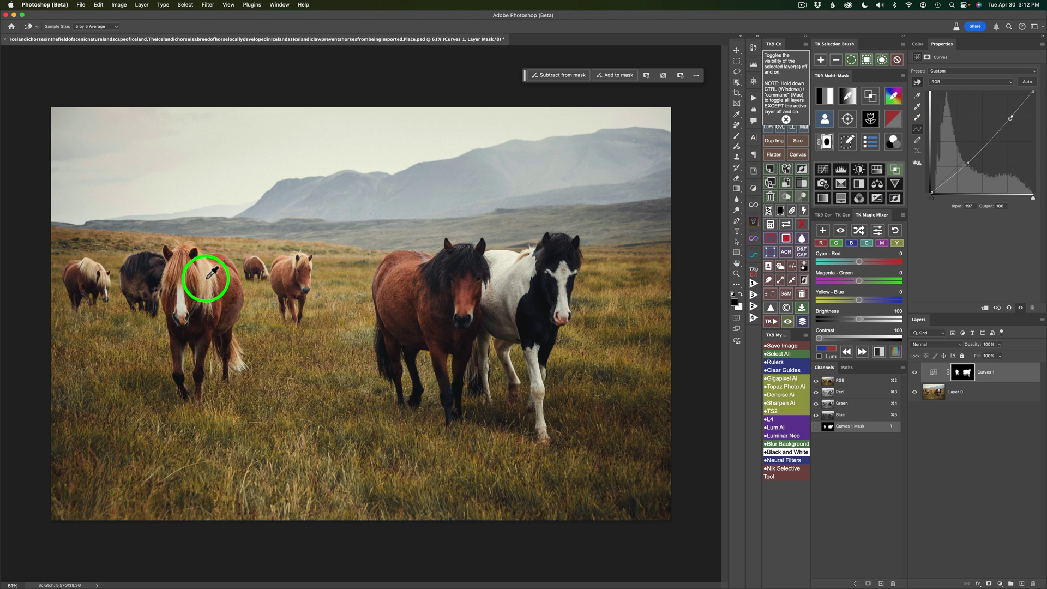
pyautogui.moveTo(211, 273); pyautogui.dragTo(214, 274)
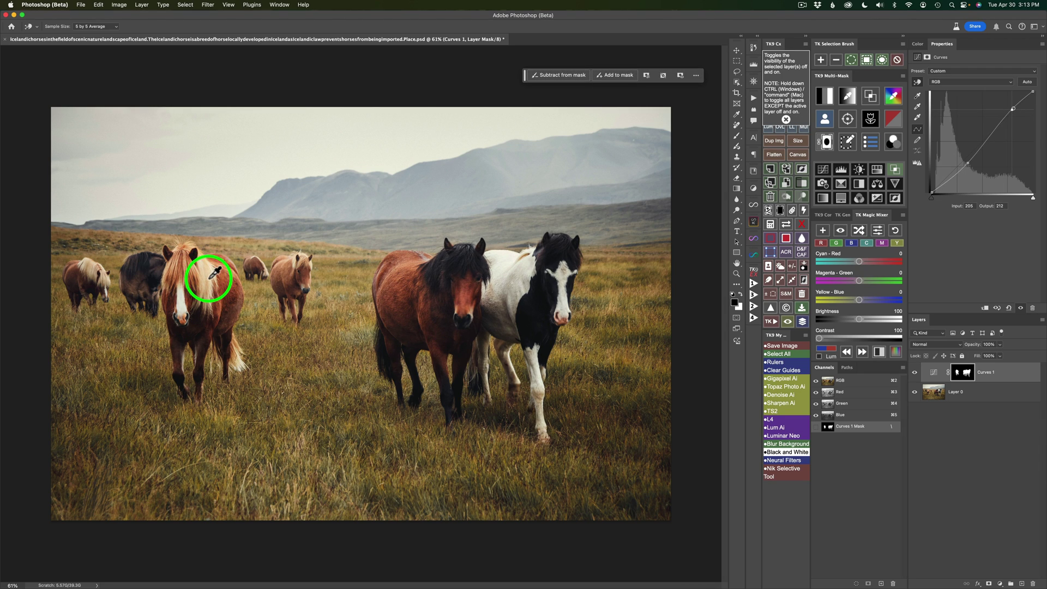
pyautogui.click(915, 373)
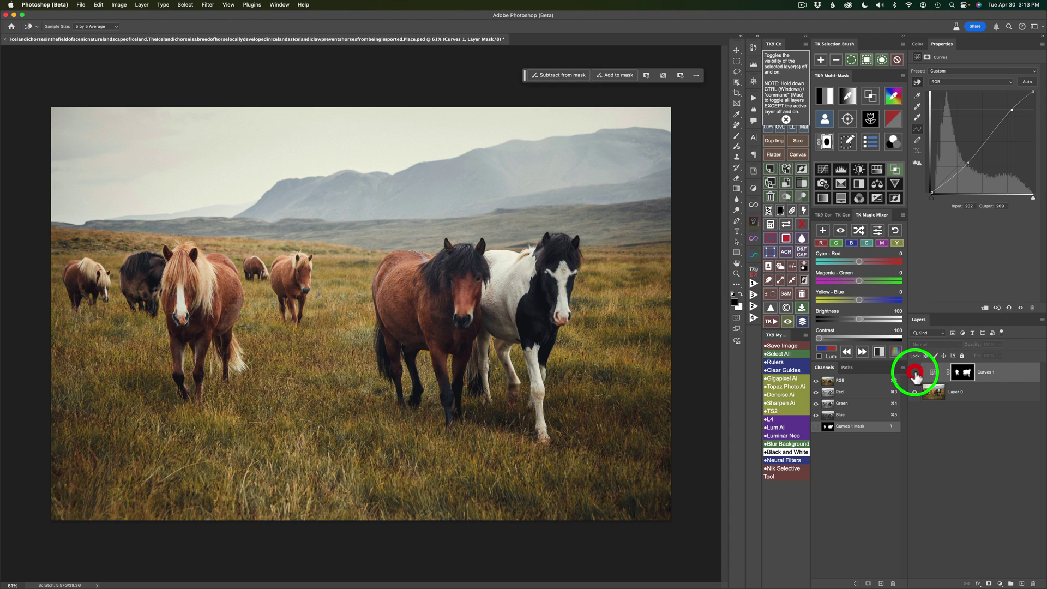
# Step: Show the Curves layer again and switch back to the Adjustment Brush
pyautogui.click(915, 373)
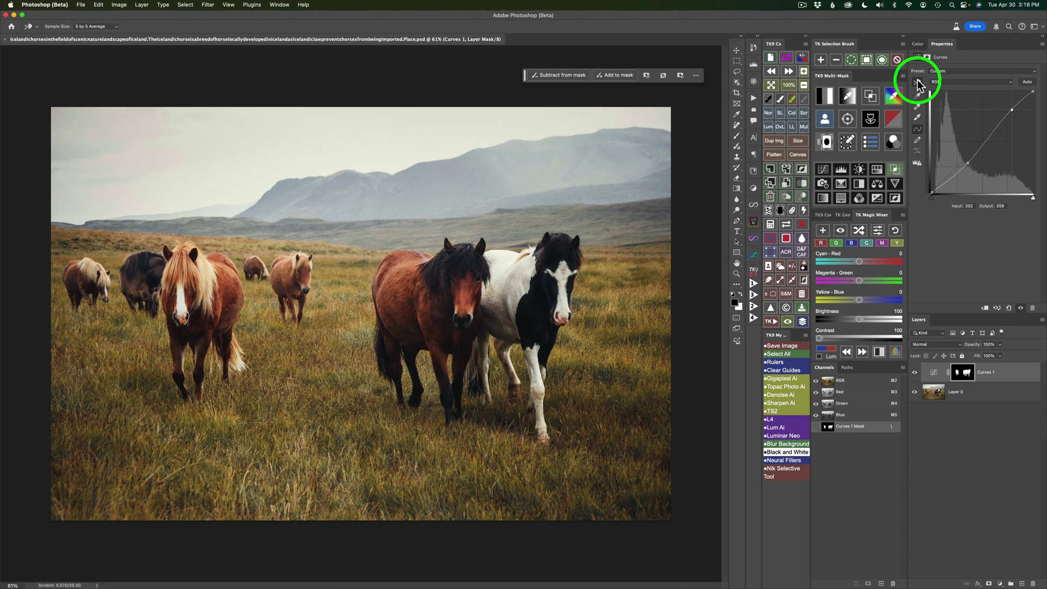
pyautogui.click(738, 148)
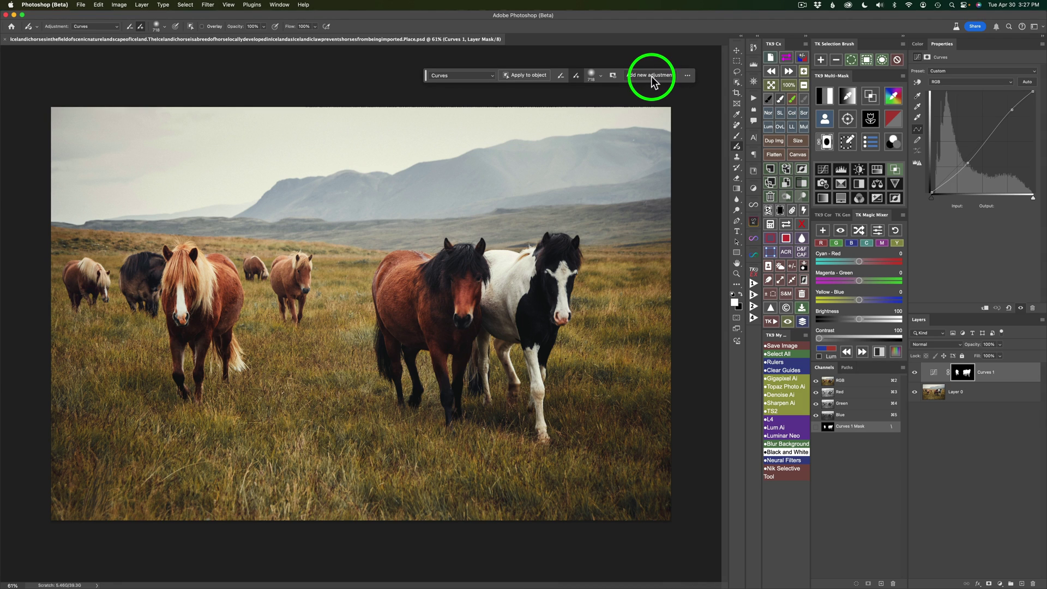
pyautogui.click(493, 75)
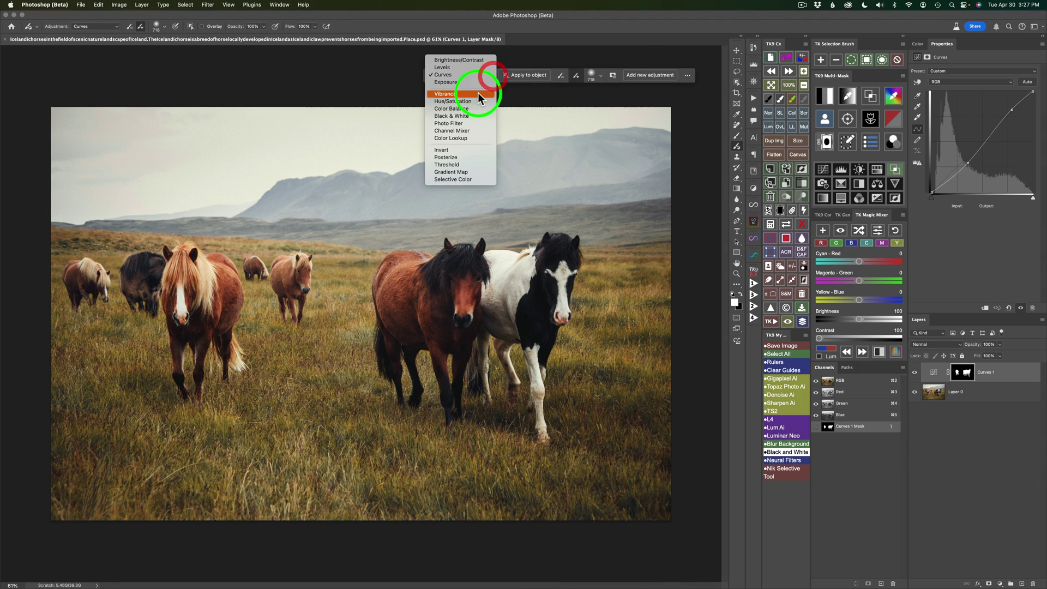
pyautogui.click(537, 55)
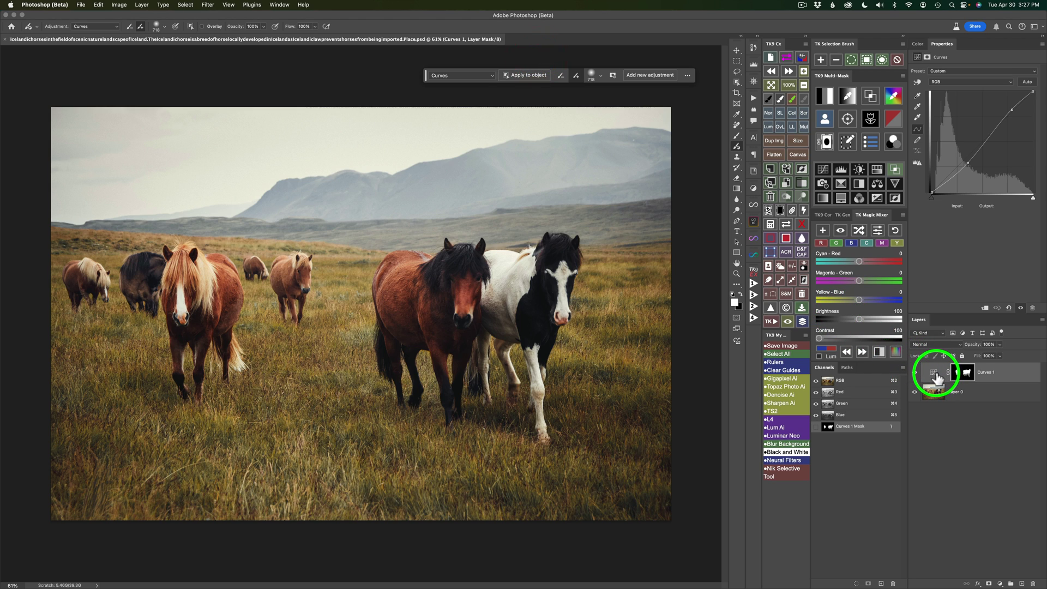
pyautogui.click(493, 76)
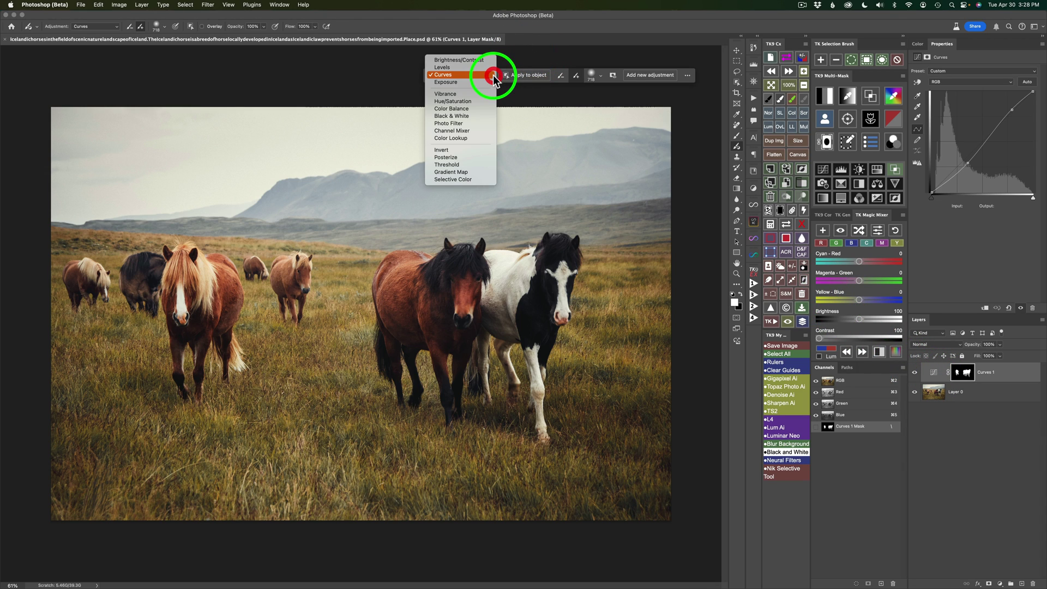
pyautogui.click(546, 56)
# Step: Add a new Photo Filter adjustment and brush it over the sky and the mountains
pyautogui.click(650, 76)
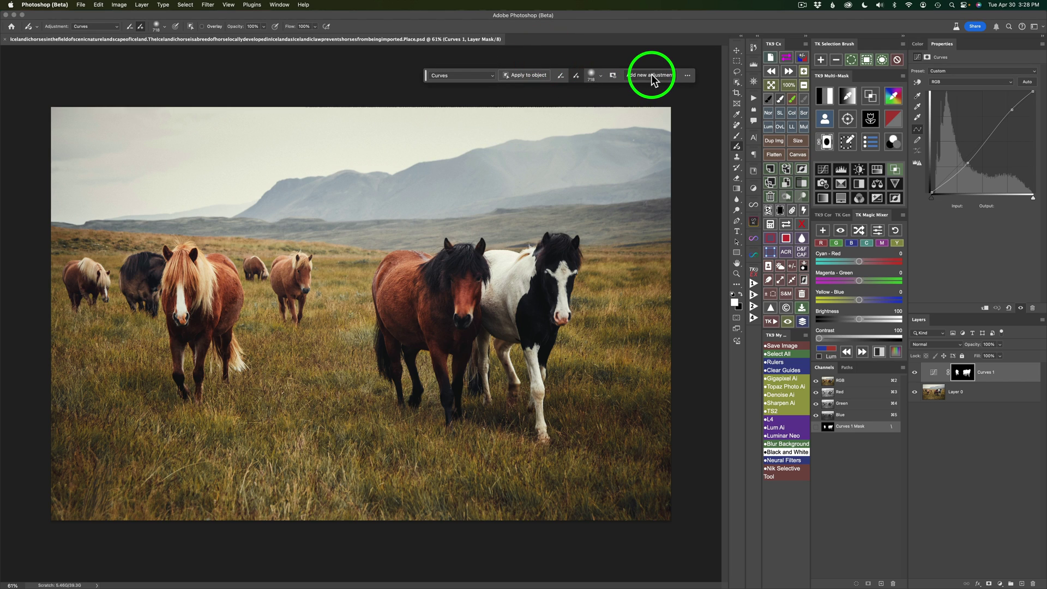
pyautogui.click(652, 76)
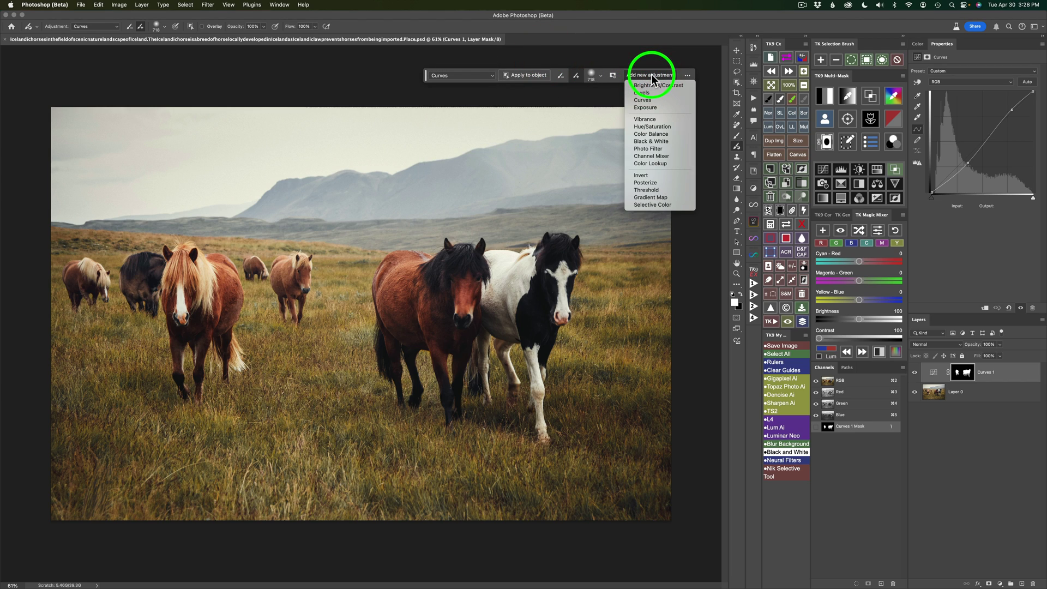
pyautogui.click(653, 148)
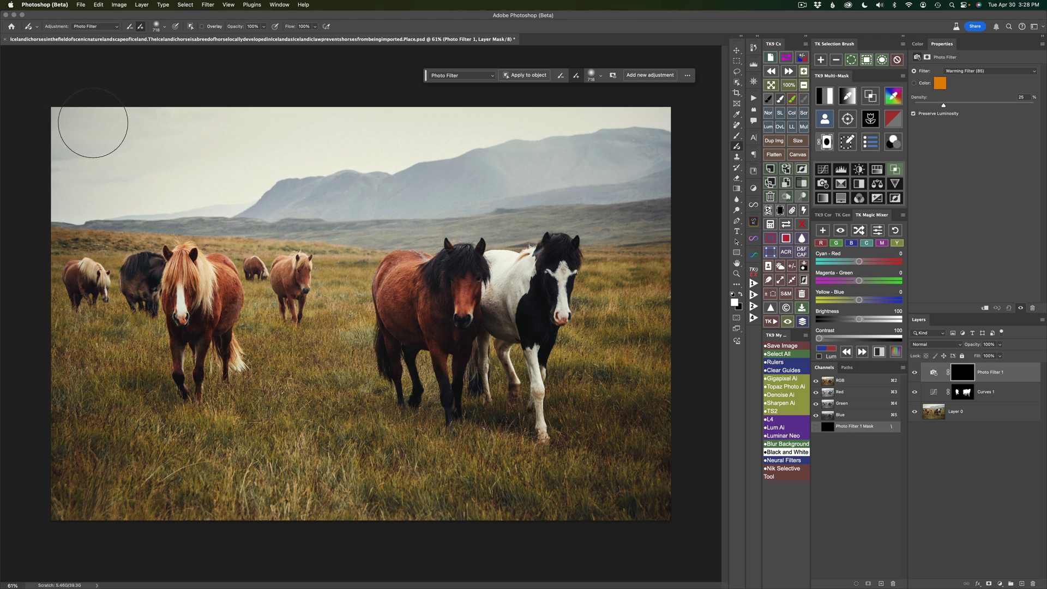
pyautogui.click(257, 37)
pyautogui.moveTo(58, 113)
pyautogui.mouseDown()
pyautogui.moveTo(195, 114)
pyautogui.moveTo(35, 158)
pyautogui.moveTo(190, 153)
pyautogui.mouseUp()
pyautogui.moveTo(85, 189)
pyautogui.mouseDown()
pyautogui.moveTo(390, 123)
pyautogui.moveTo(606, 122)
pyautogui.mouseUp()
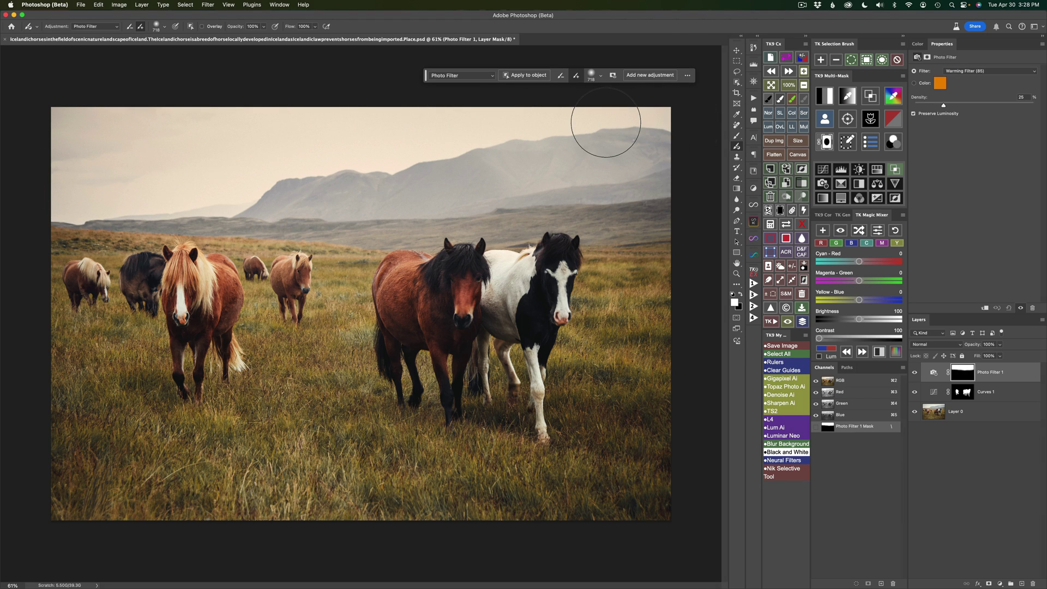
# Step: Set the Photo Filter density to 45% and toggle its layer off and on to compare
pyautogui.click(915, 372)
pyautogui.moveTo(970, 108); pyautogui.dragTo(966, 105)
pyautogui.click(915, 372)
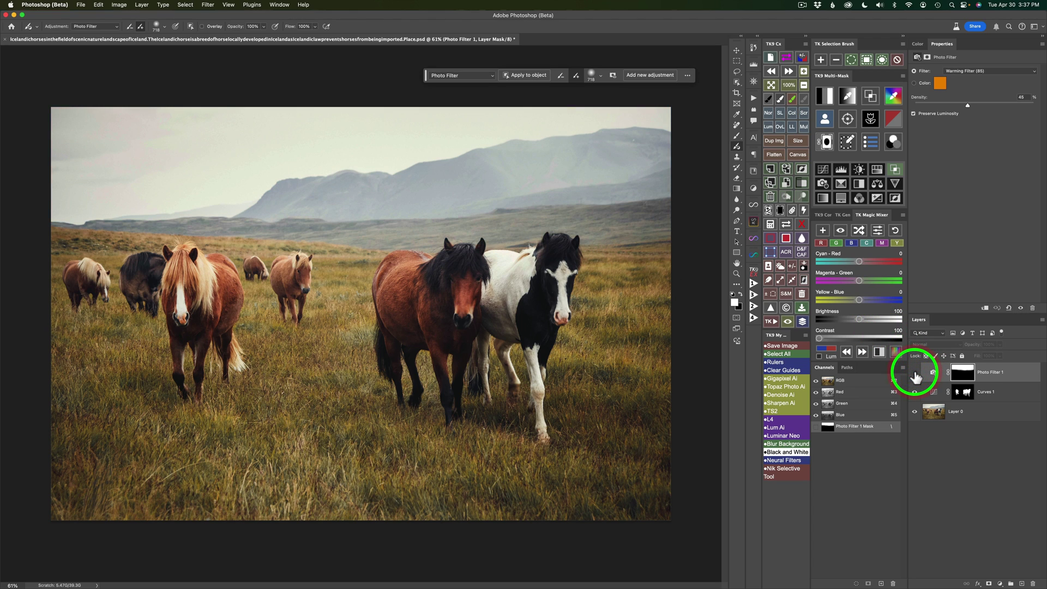
pyautogui.click(914, 373)
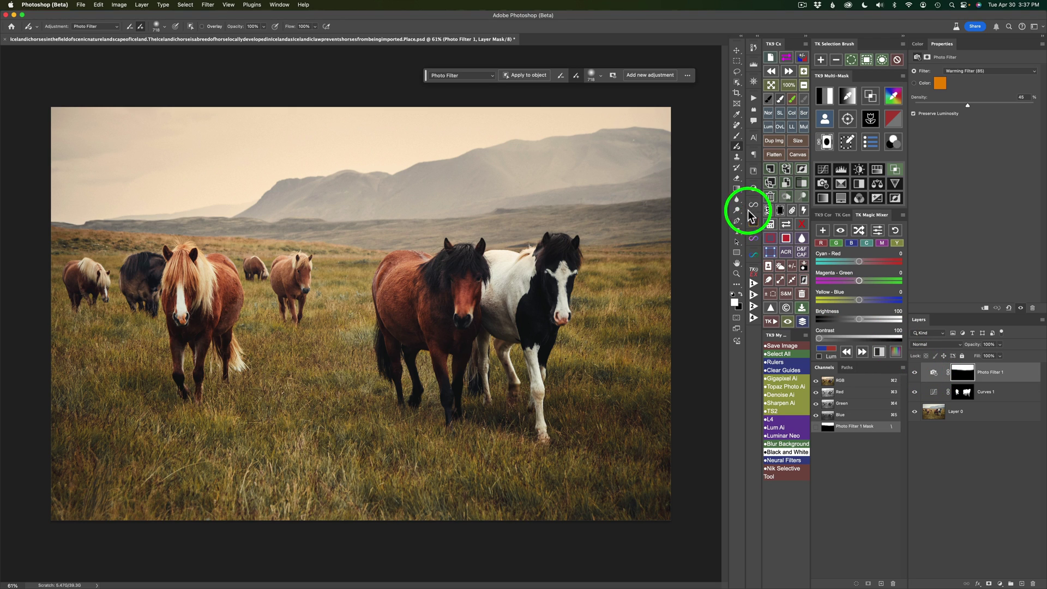
# Step: Remove the large brown horse and the black-and-white horse from the Photo Filter mask with Apply to object in subtract mode
pyautogui.click(560, 76)
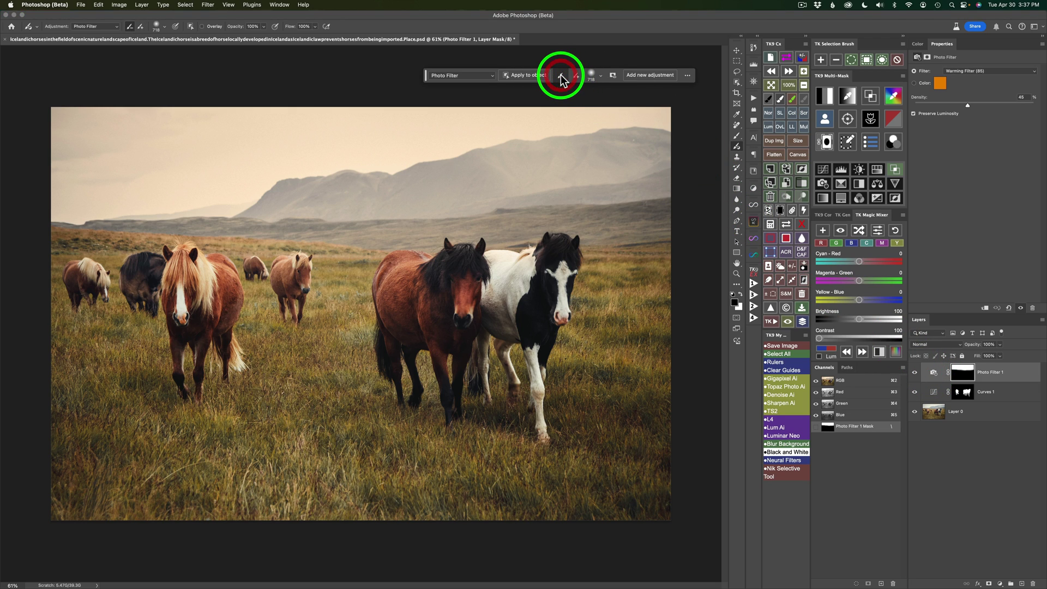
pyautogui.click(525, 74)
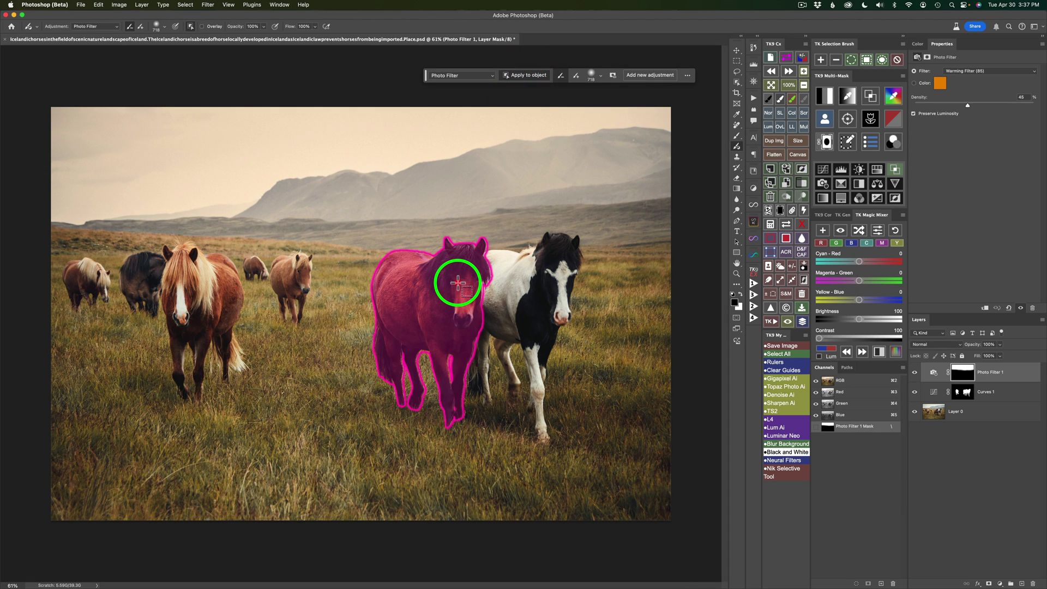
pyautogui.click(458, 283)
pyautogui.click(536, 75)
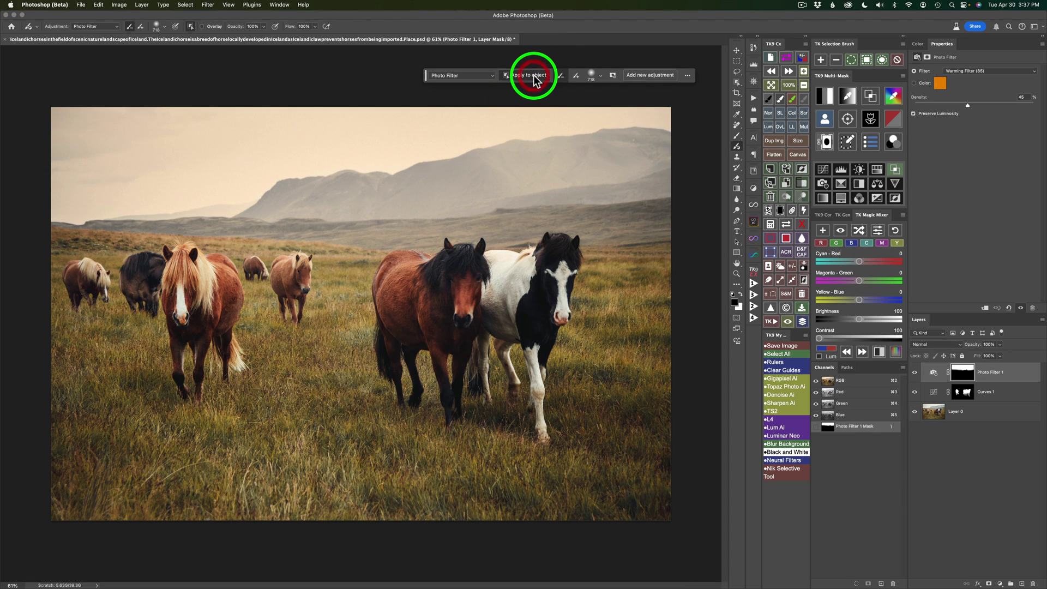
pyautogui.click(528, 276)
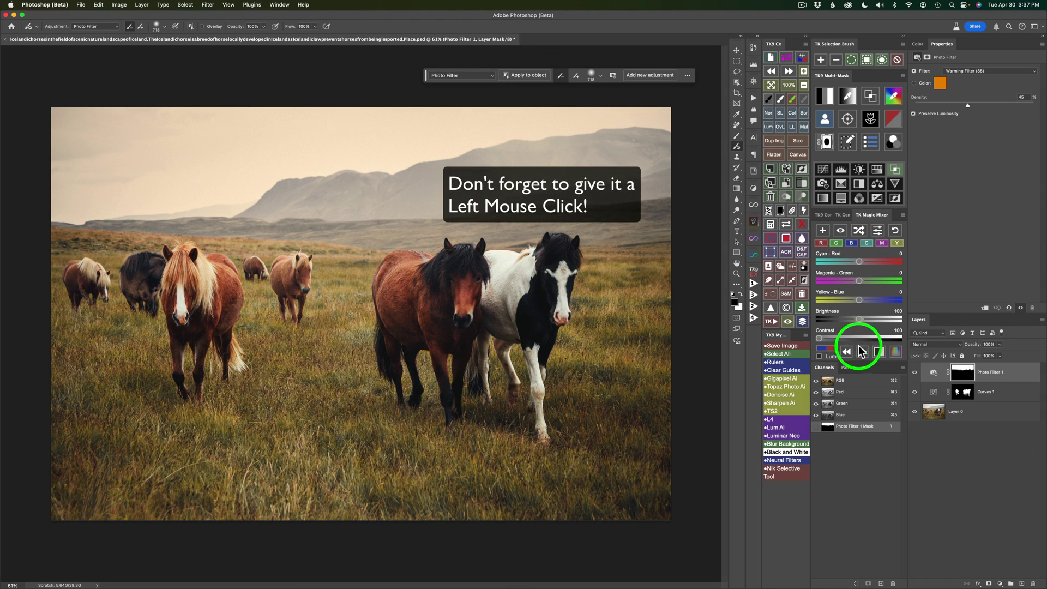
# Step: In the Photo Filter mask view, paint out the leftover area between the two large horses and return to the photo
pyautogui.keyDown('alt'); pyautogui.click(969, 376); pyautogui.keyUp('alt')
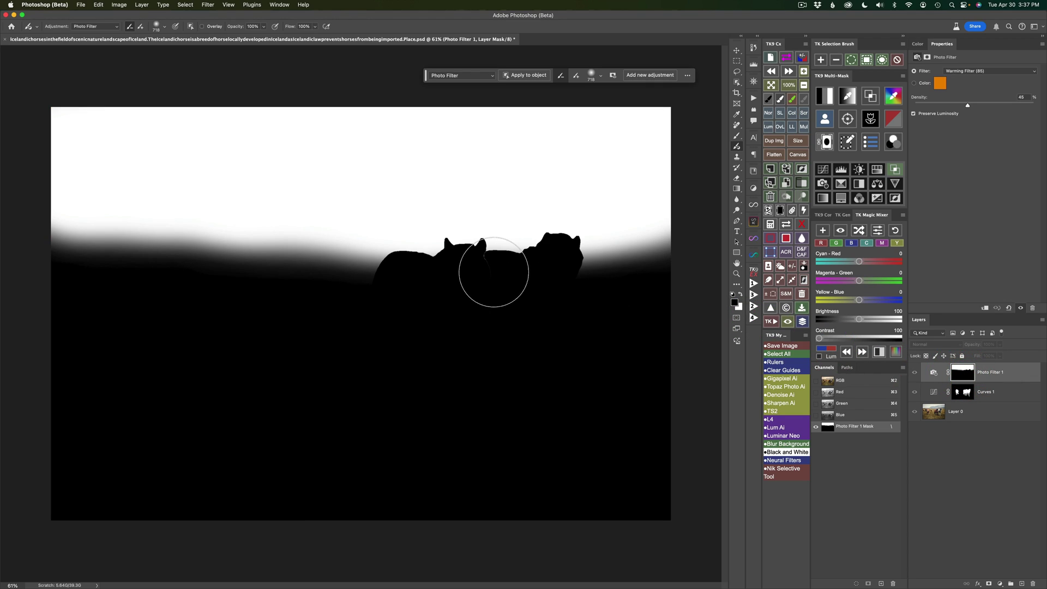
pyautogui.moveTo(494, 272); pyautogui.dragTo(563, 284)
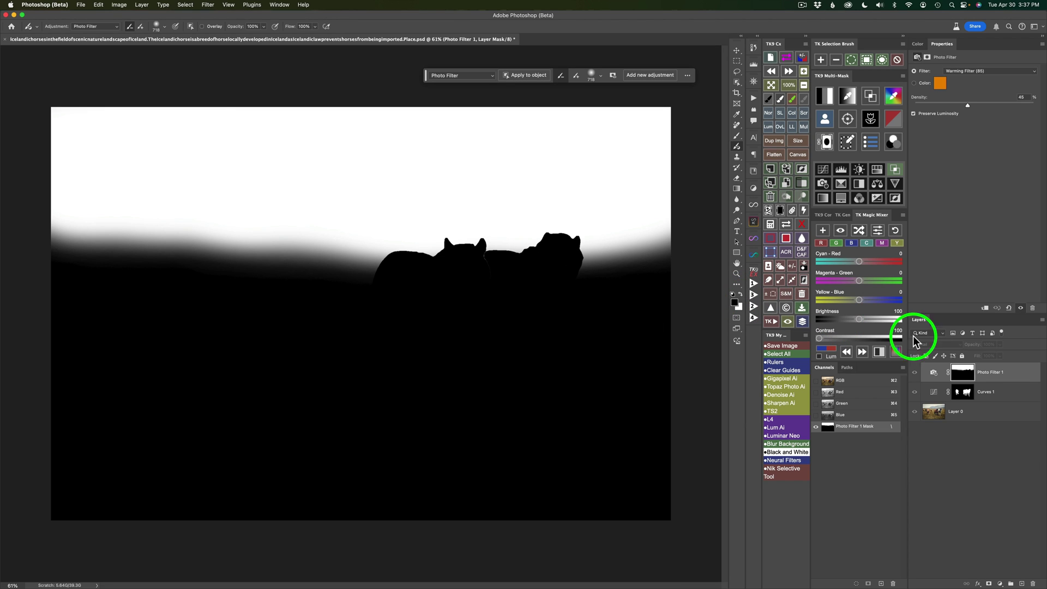
pyautogui.keyDown('alt'); pyautogui.click(964, 375); pyautogui.keyUp('alt')
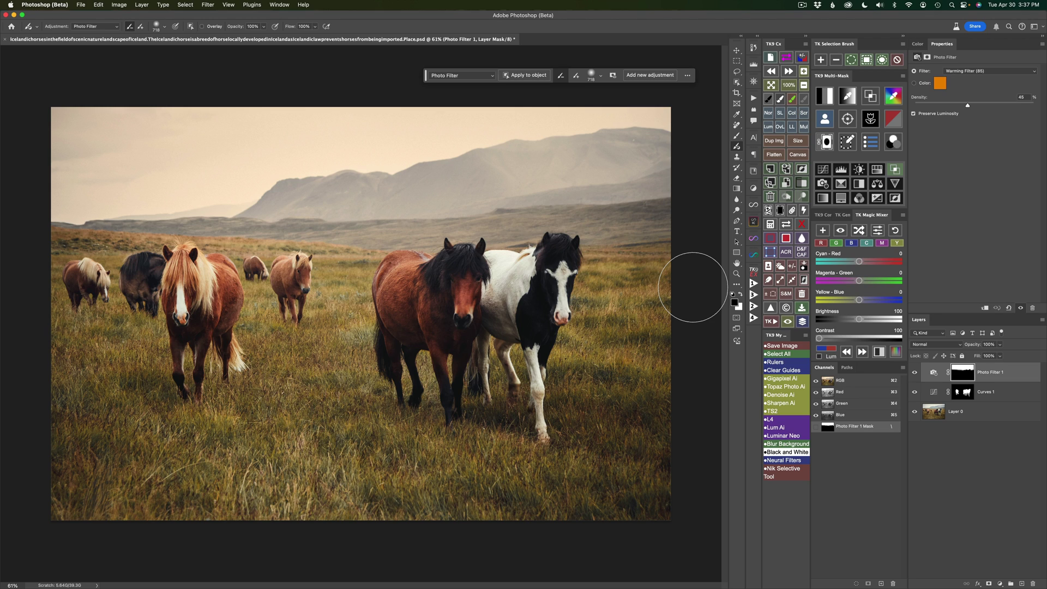
# Step: Try replacing the Photo Filter adjustment with Black & White and undo the replacement
pyautogui.click(513, 76)
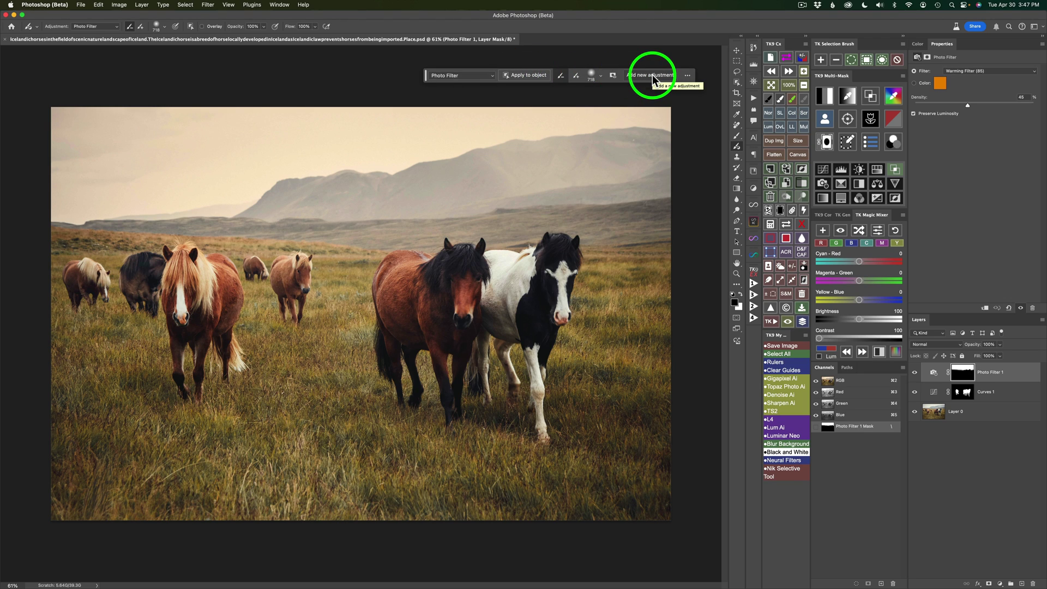
pyautogui.click(493, 75)
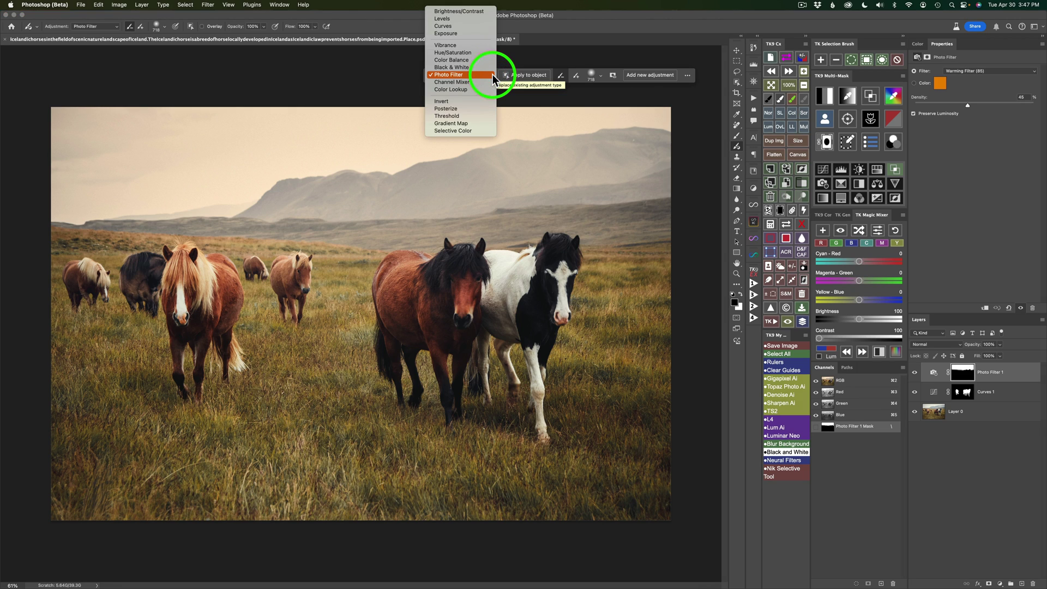
pyautogui.click(483, 69)
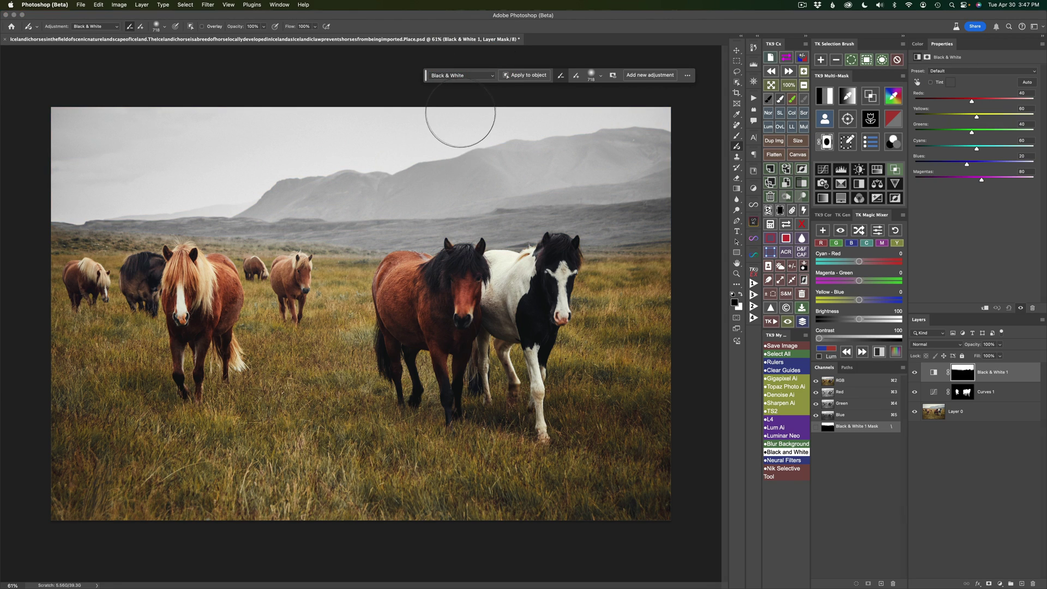
pyautogui.press('super+z')
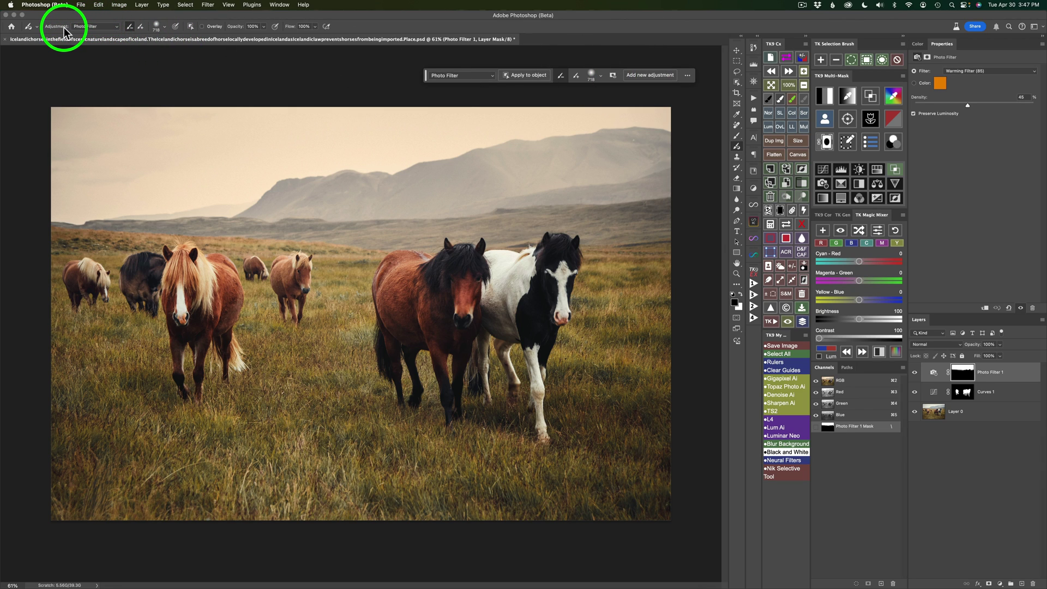
# Step: Add a Black & White adjustment and brush it over an oval patch of grass in the foreground
pyautogui.click(119, 27)
pyautogui.click(96, 22)
pyautogui.moveTo(303, 443)
pyautogui.mouseDown()
pyautogui.moveTo(407, 444)
pyautogui.moveTo(253, 439)
pyautogui.mouseUp()
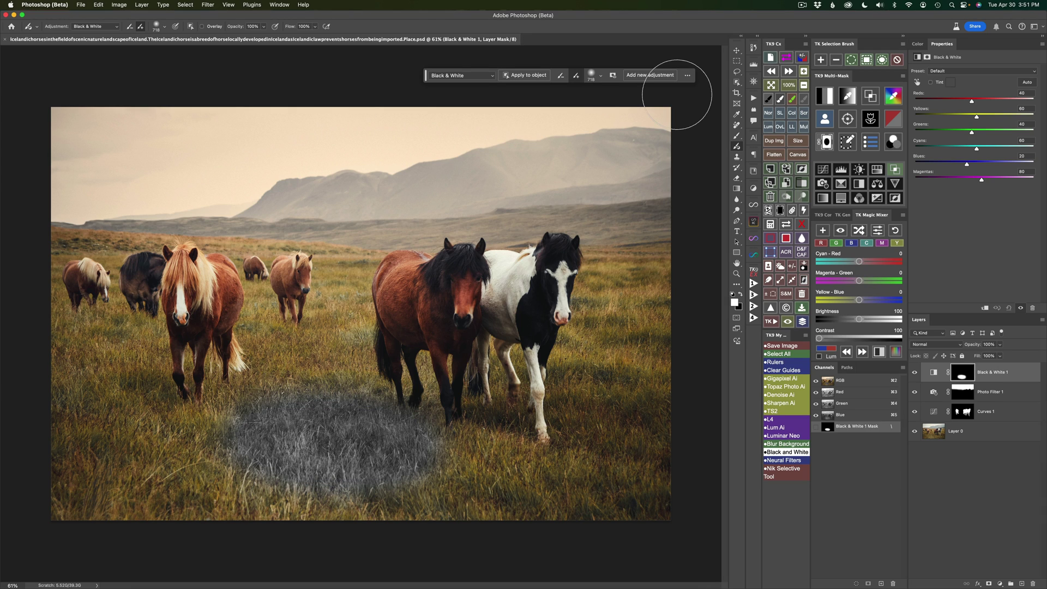
pyautogui.click(660, 75)
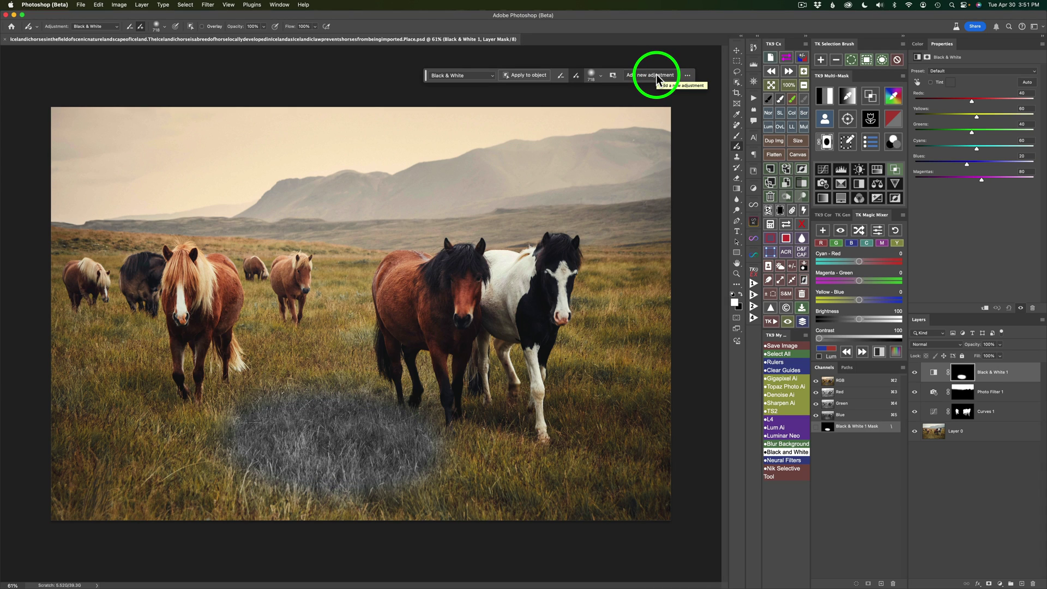
pyautogui.click(116, 25)
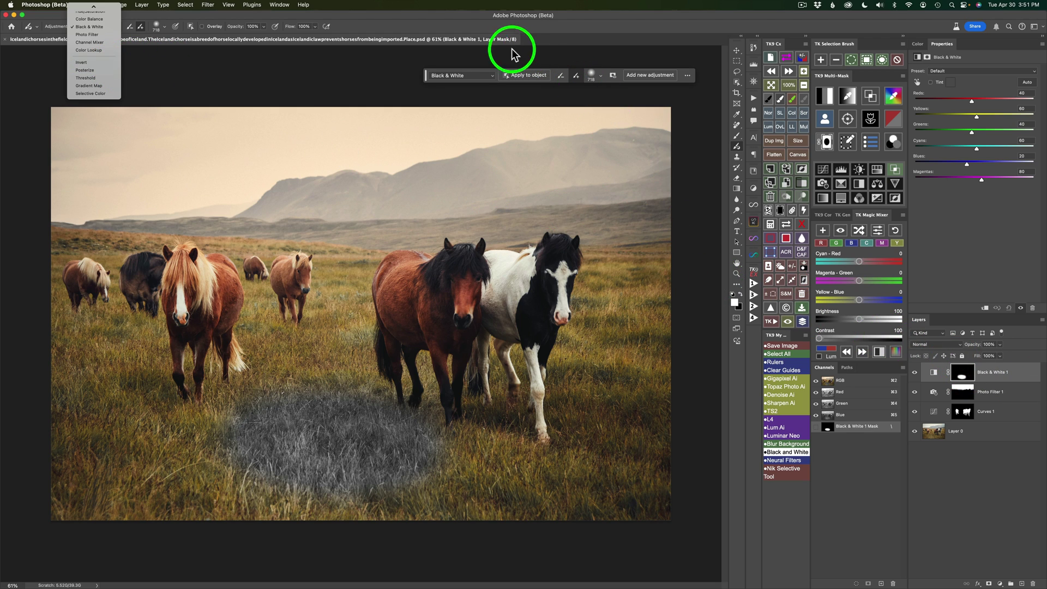
pyautogui.click(352, 62)
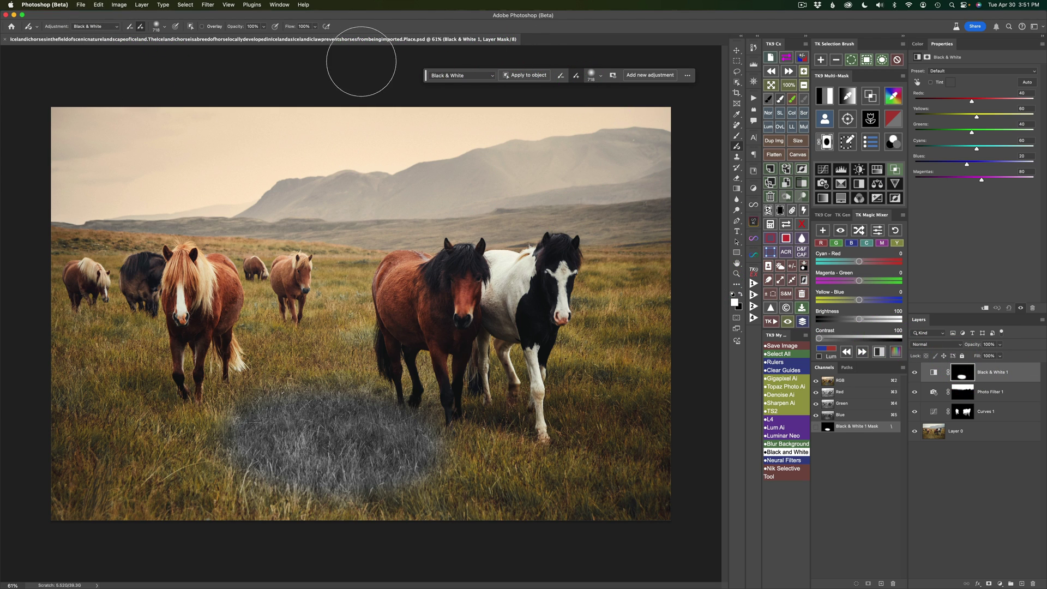
pyautogui.click(492, 75)
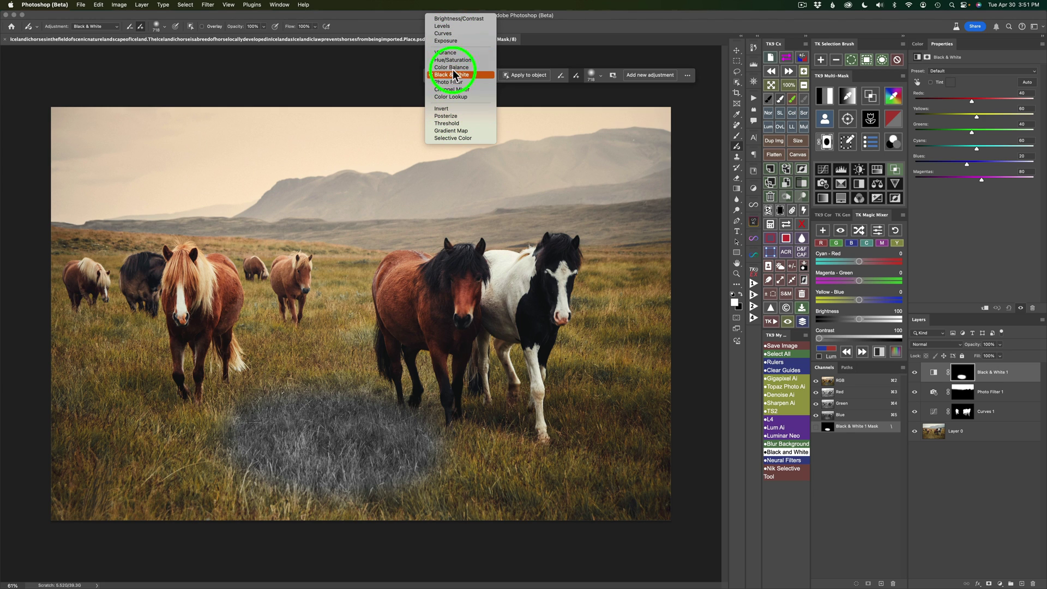
pyautogui.click(957, 373)
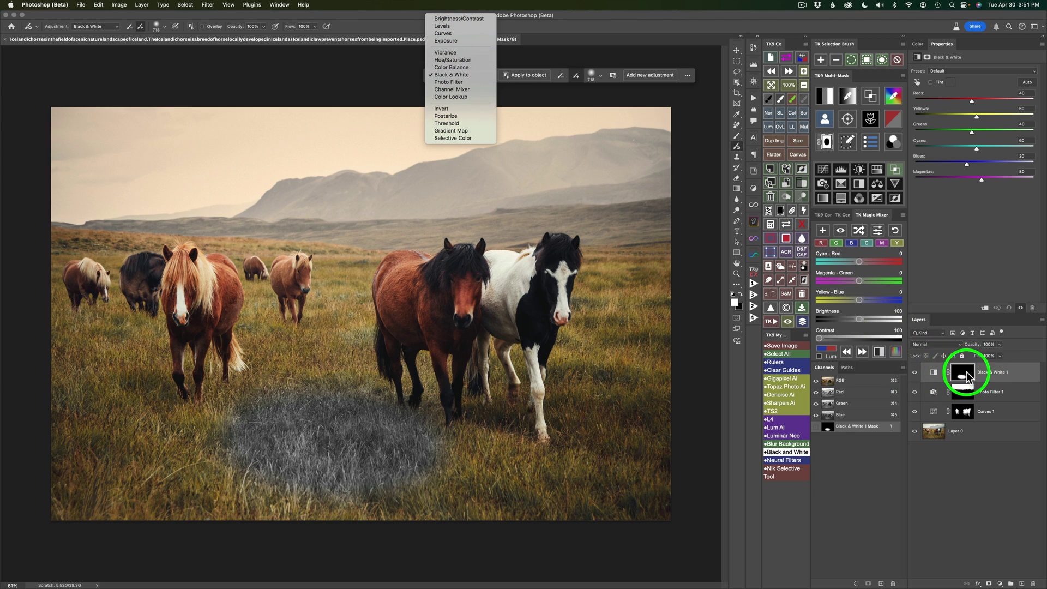
pyautogui.click(582, 25)
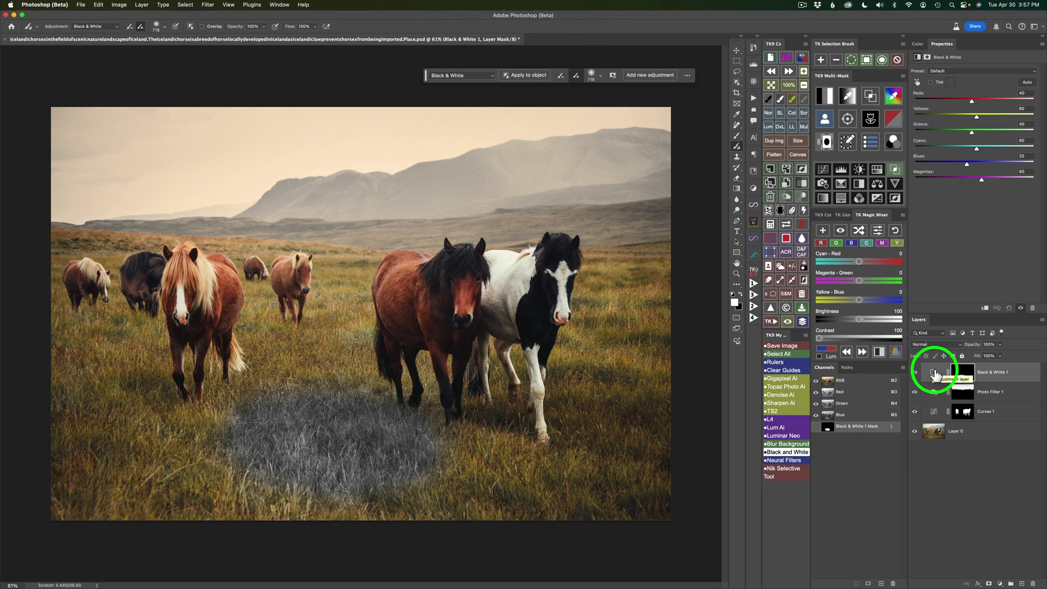
# Step: Delete the Black & White adjustment layer
pyautogui.moveTo(935, 371); pyautogui.dragTo(1032, 584)
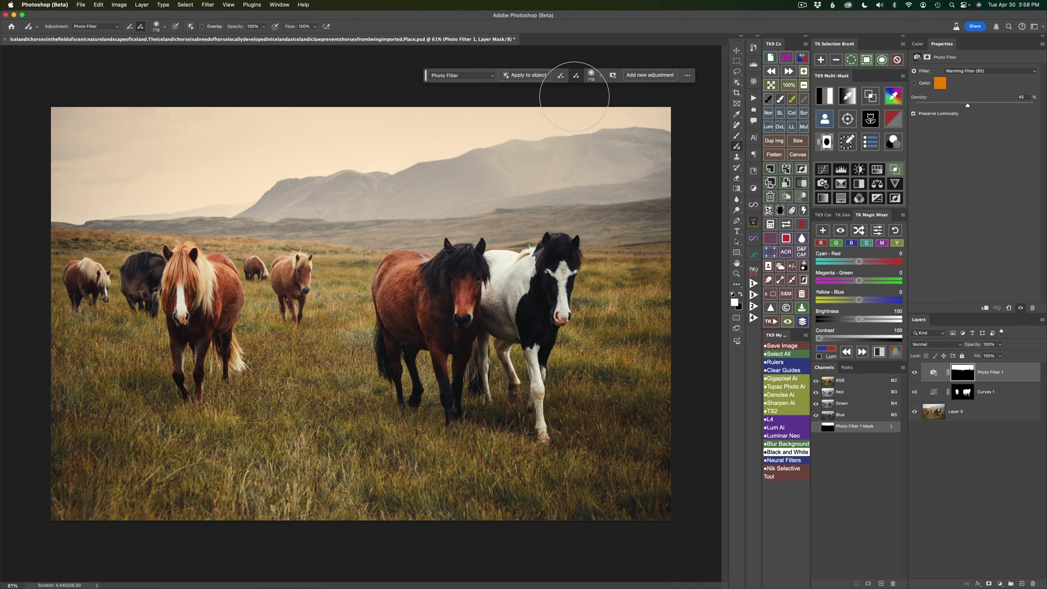
pyautogui.click(492, 74)
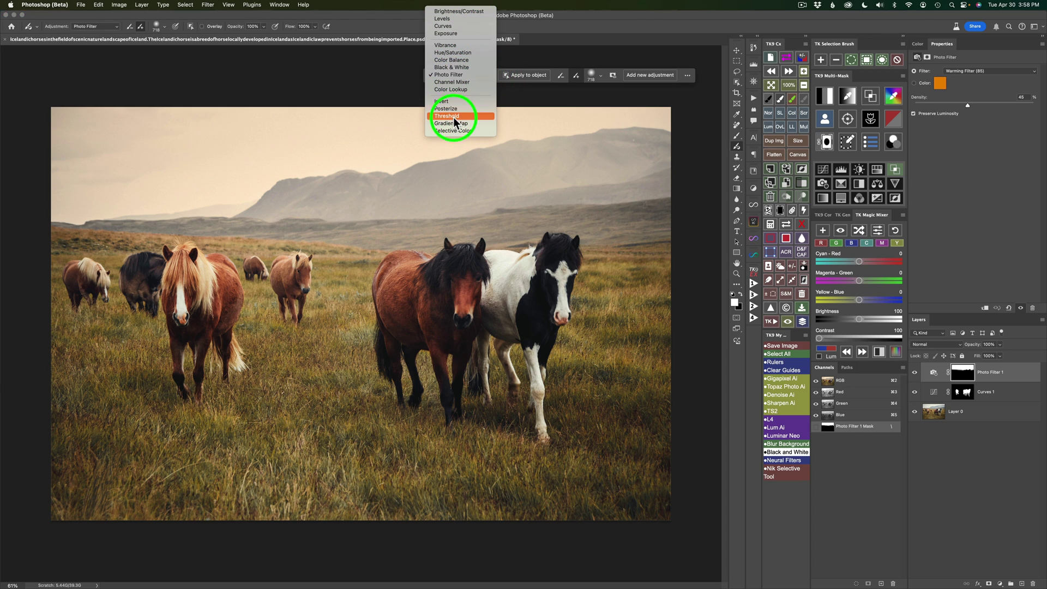
pyautogui.click(529, 95)
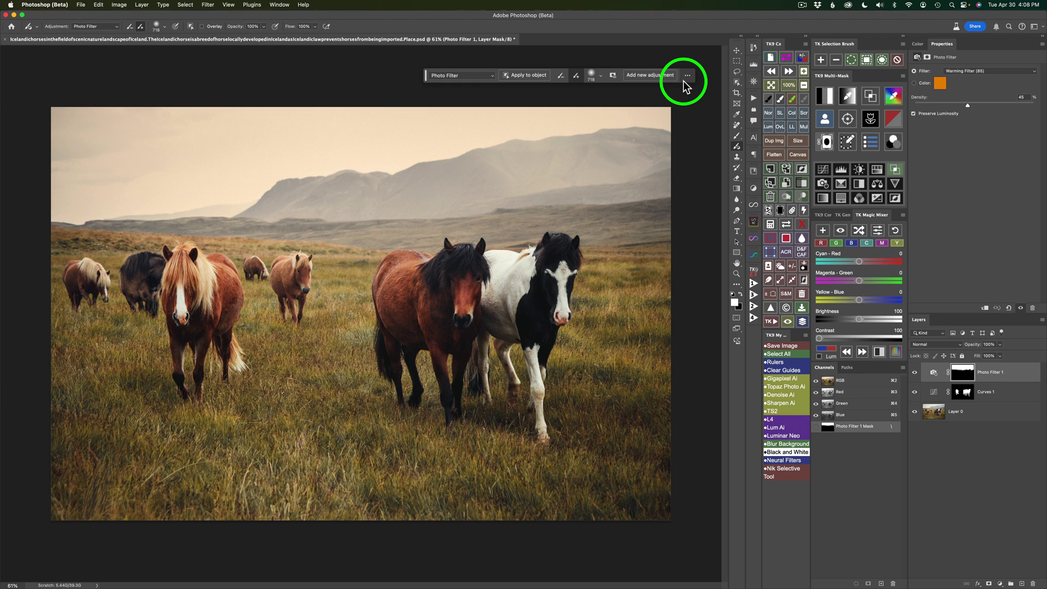
pyautogui.click(688, 76)
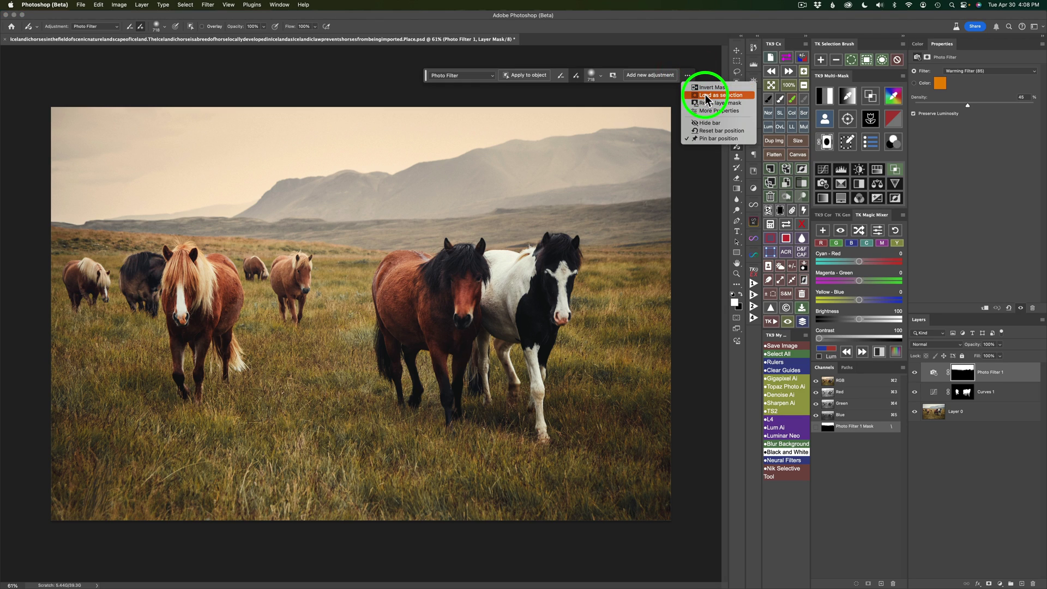
pyautogui.click(1000, 584)
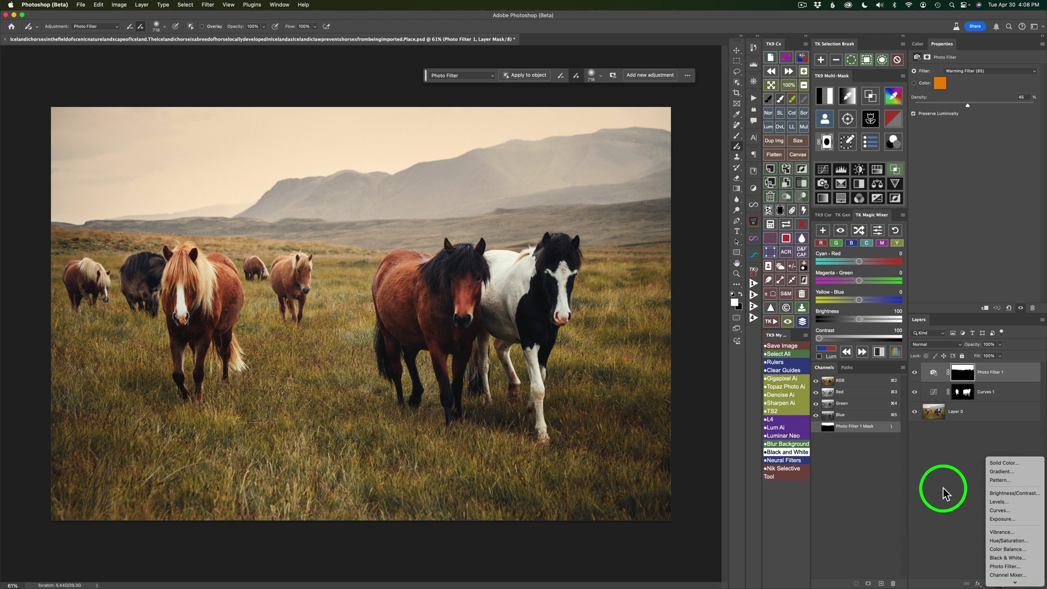
pyautogui.click(688, 76)
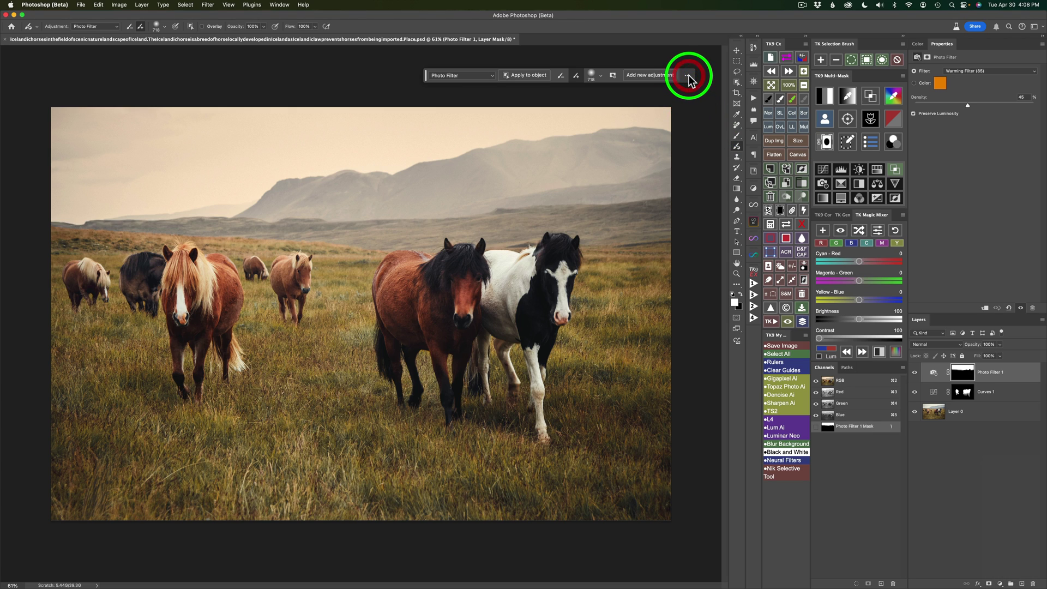
pyautogui.click(688, 76)
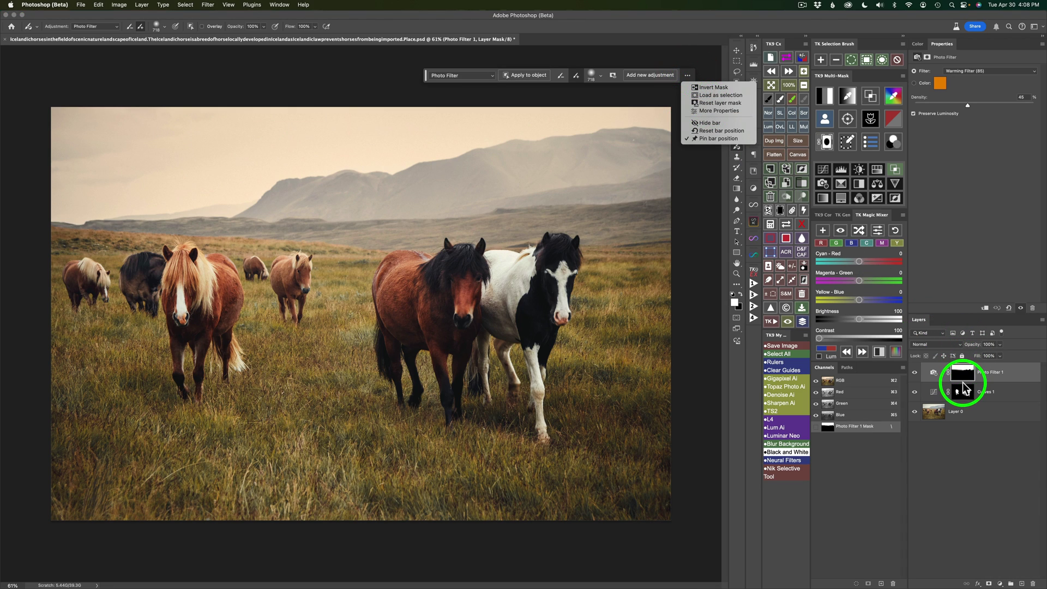